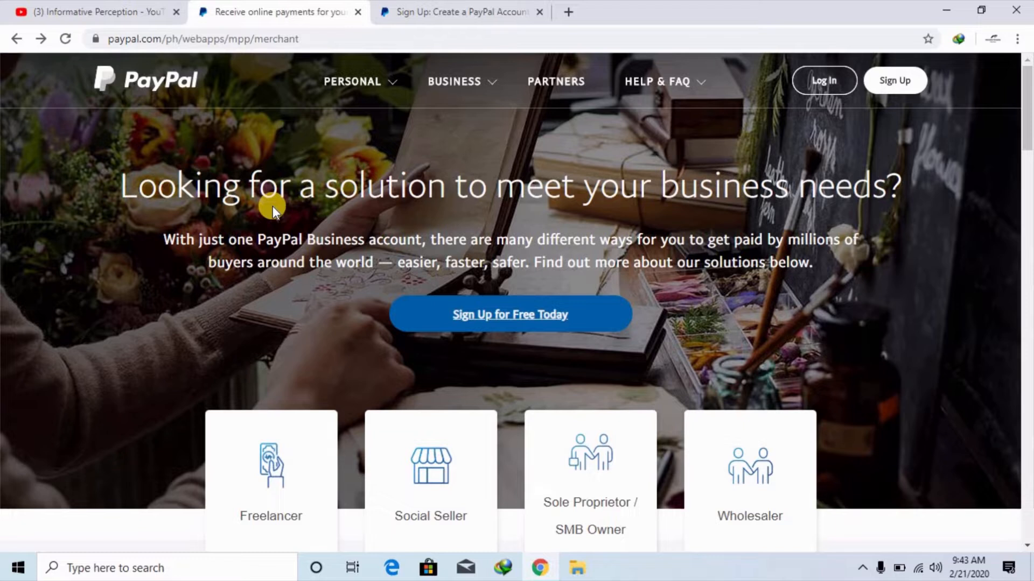
Step: Go to the account signup and choose Receive Payments with PayPal to start a business signup
{"action": "left_click", "coordinate": [312, 78]}
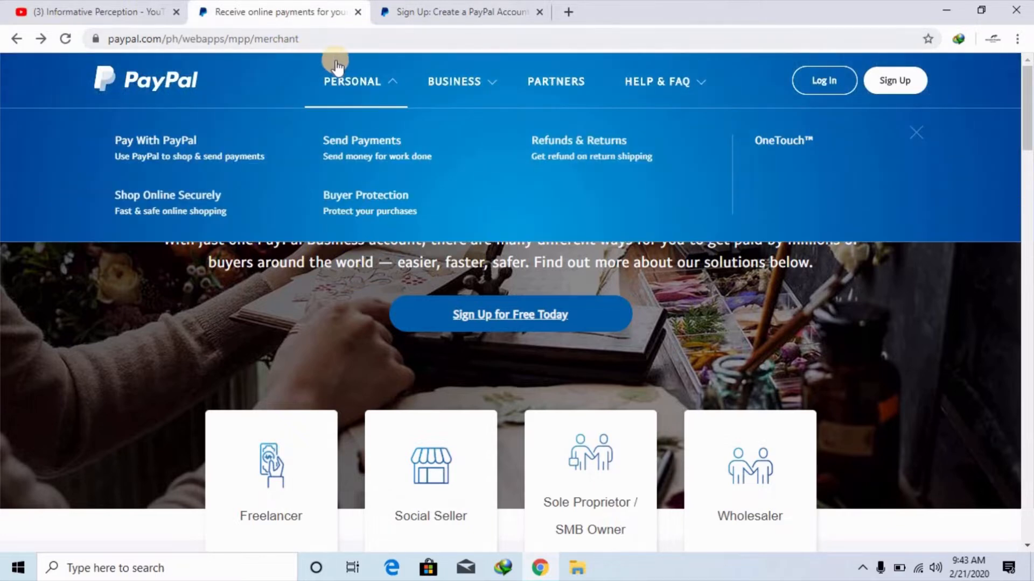
{"action": "left_click", "coordinate": [326, 39]}
{"action": "key", "text": "Return"}
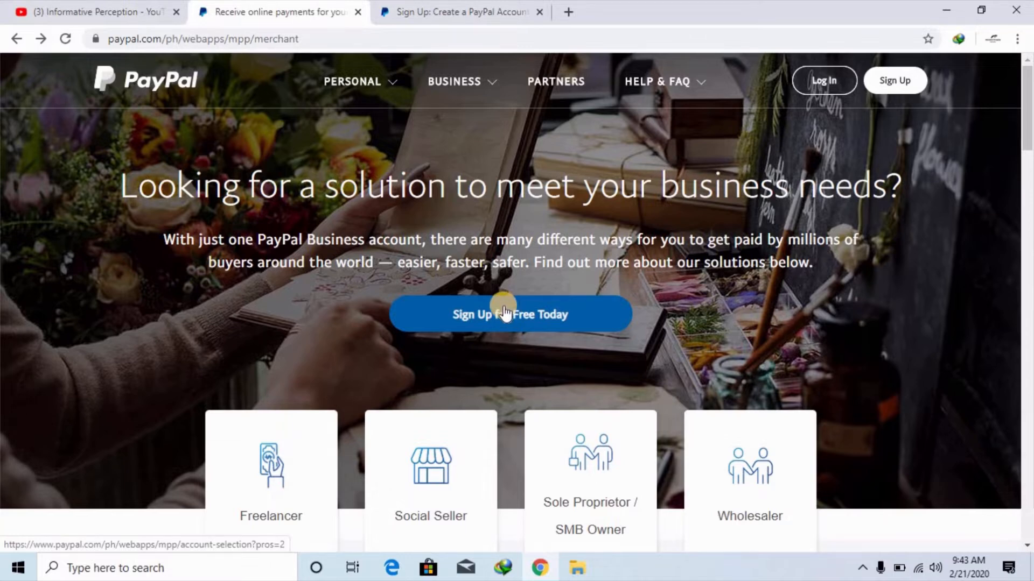
{"action": "left_click", "coordinate": [445, 11]}
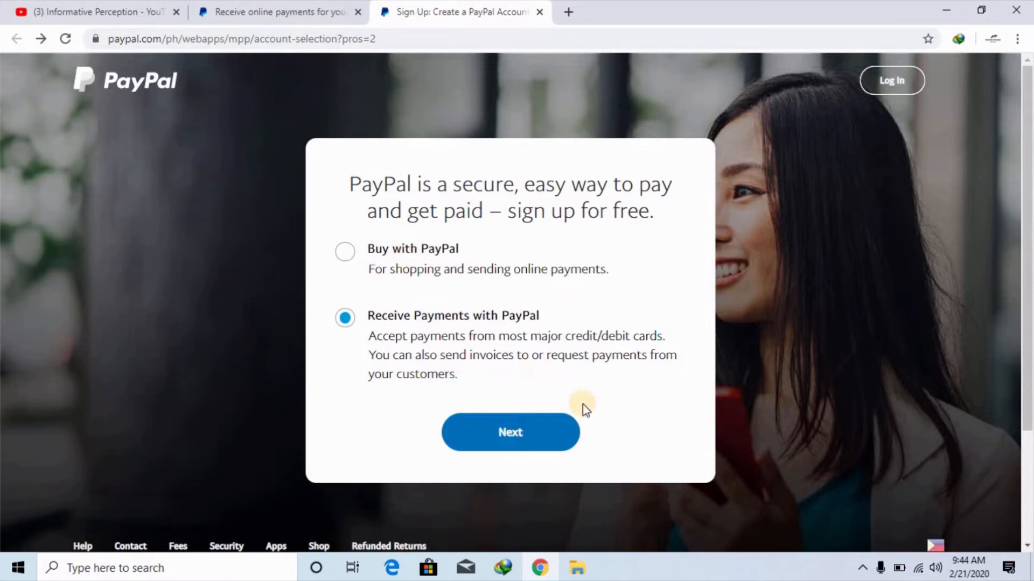
{"action": "left_click", "coordinate": [511, 430]}
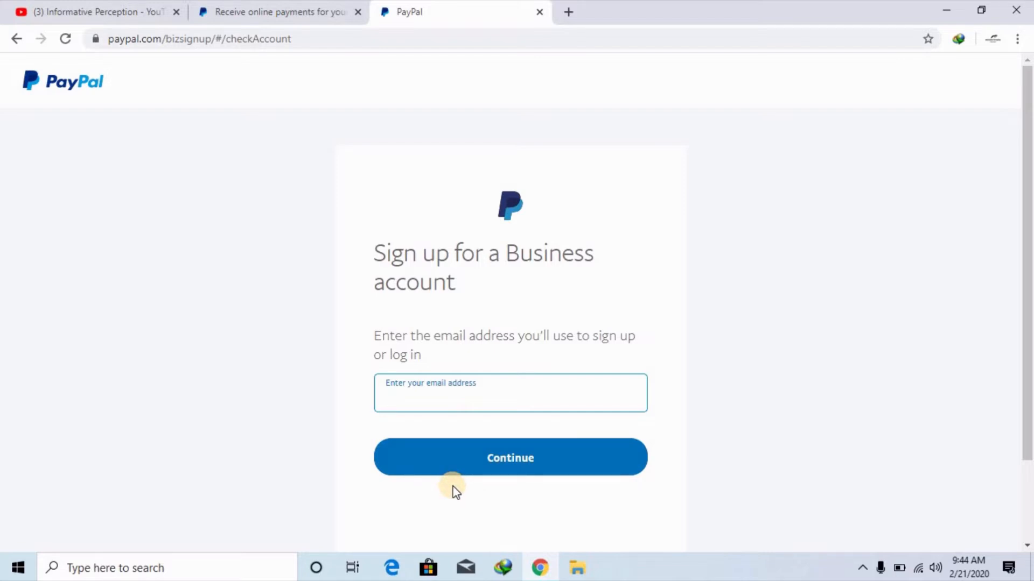
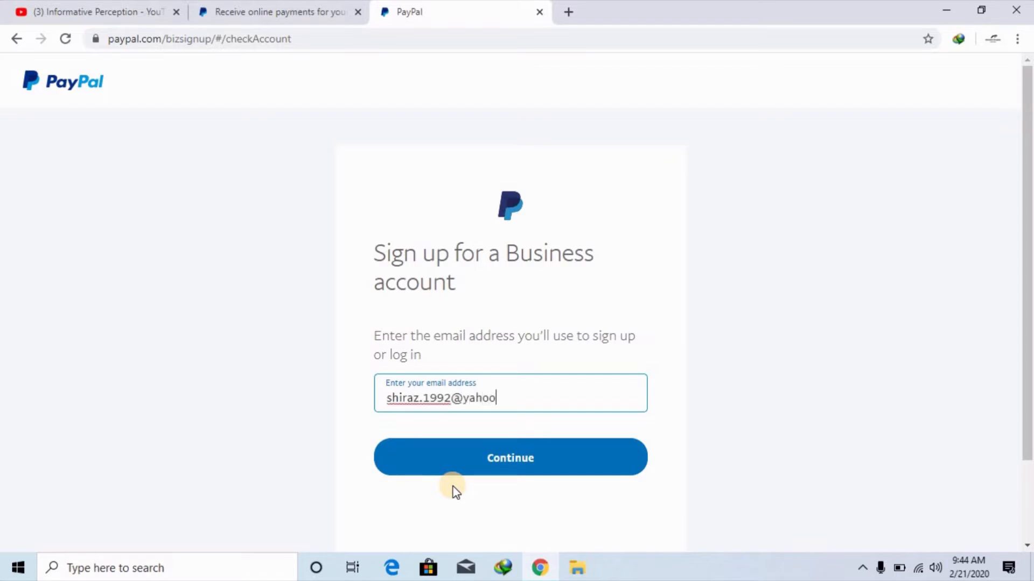
Step: Enter the account e-mail address and a new password, submitting each
{"action": "key", "text": "Return"}
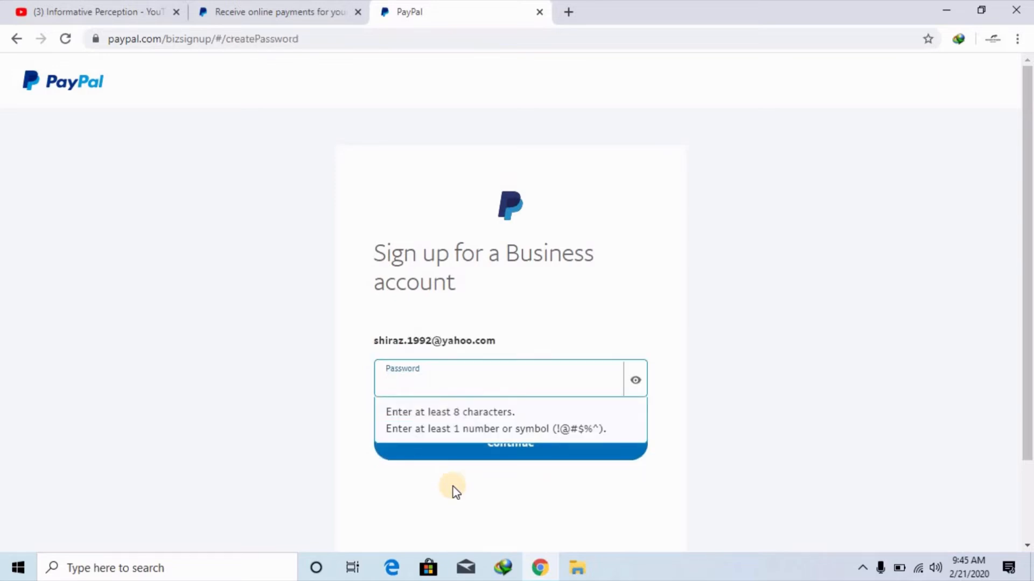
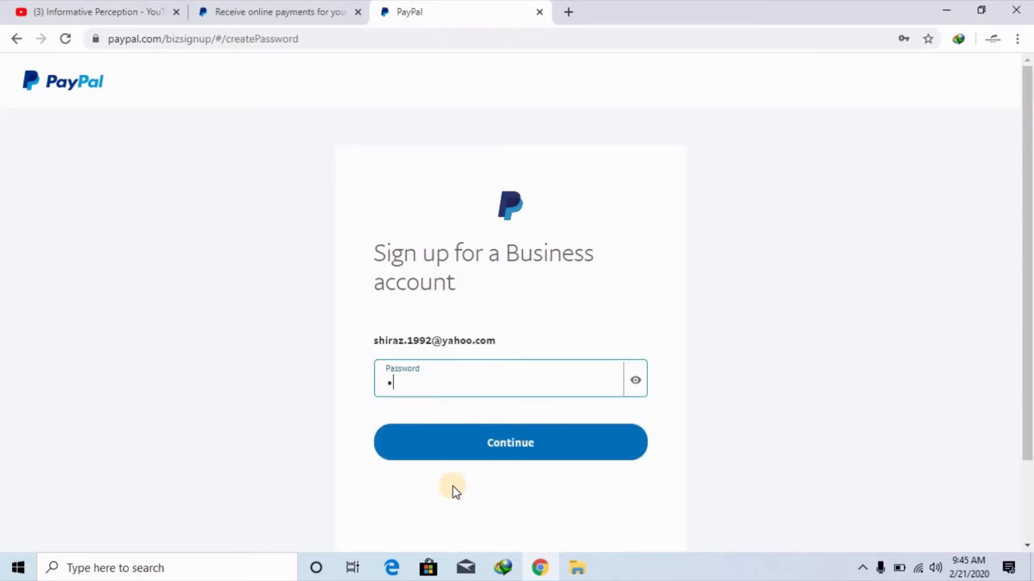
{"action": "key", "text": "Return"}
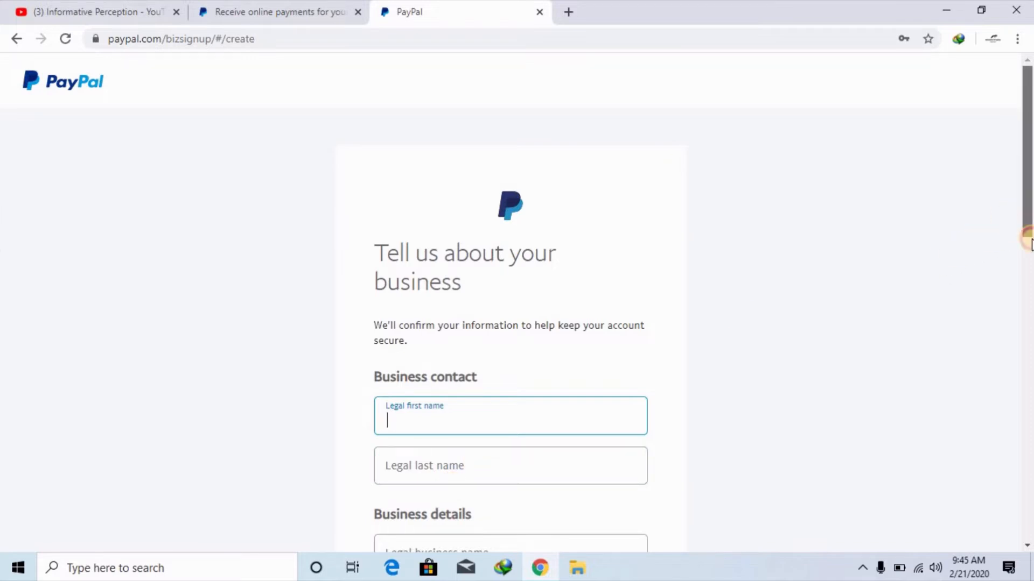
Step: Fill in the contact's legal first and last names and the legal business name 'trading'
{"action": "left_click_drag", "start_coordinate": [1029, 239], "coordinate": [1027, 295]}
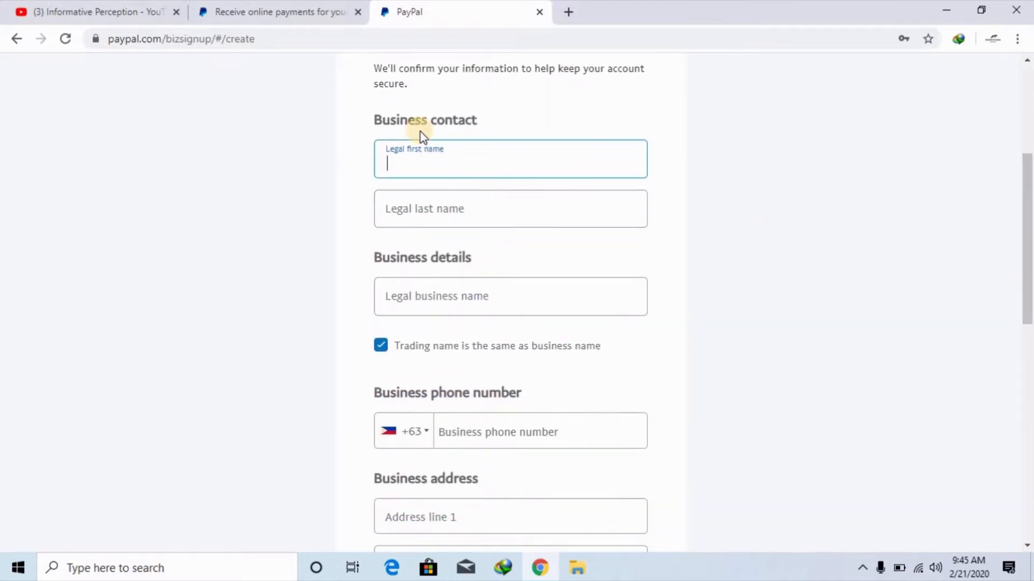
{"action": "left_click", "coordinate": [433, 170]}
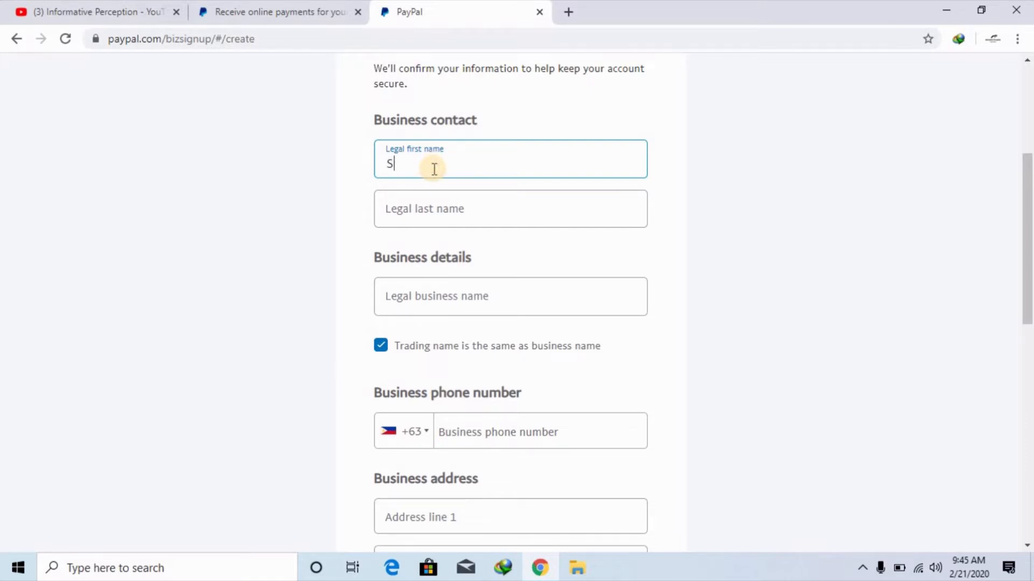
{"action": "key", "text": "Tab"}
{"action": "key", "text": "Tab"}
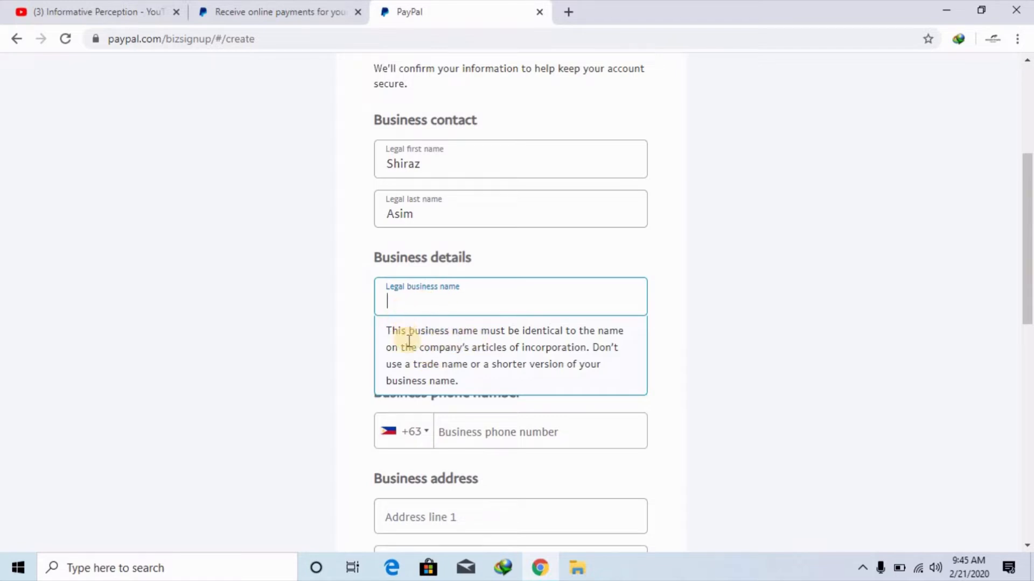
{"action": "type", "text": "ind"}
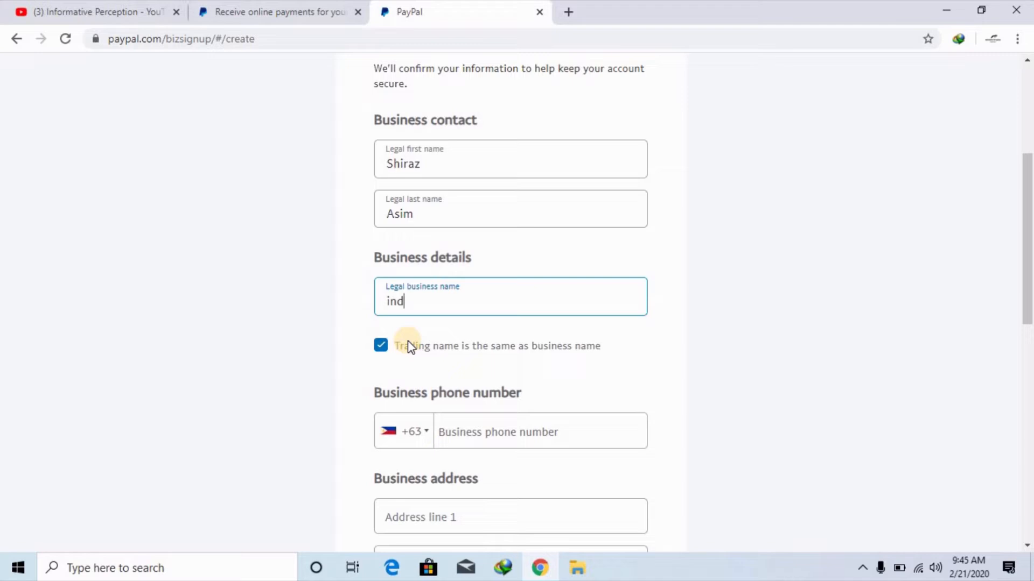
{"action": "key", "text": "BackSpace"}
{"action": "key", "text": "BackSpace"}
{"action": "key", "text": "BackSpace"}
{"action": "type", "text": "trad"}
{"action": "type", "text": "i"}
{"action": "type", "text": "ing"}
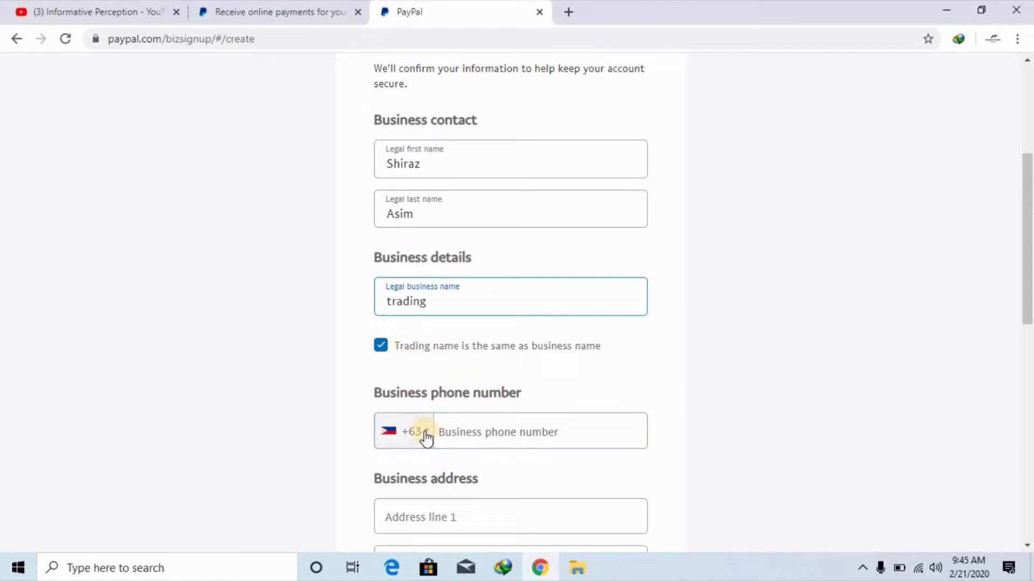
Step: Set the phone country code to Pakistan +92 and enter the business phone number
{"action": "left_click", "coordinate": [425, 437]}
{"action": "key", "text": "p"}
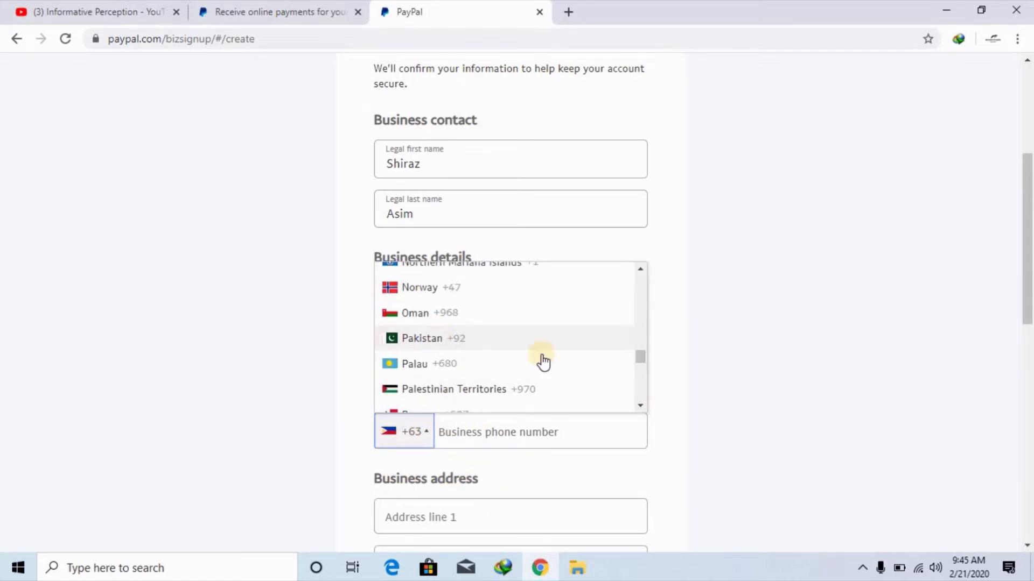
{"action": "key", "text": "Up"}
{"action": "key", "text": "Down"}
{"action": "key", "text": "Down"}
{"action": "left_click", "coordinate": [421, 338]}
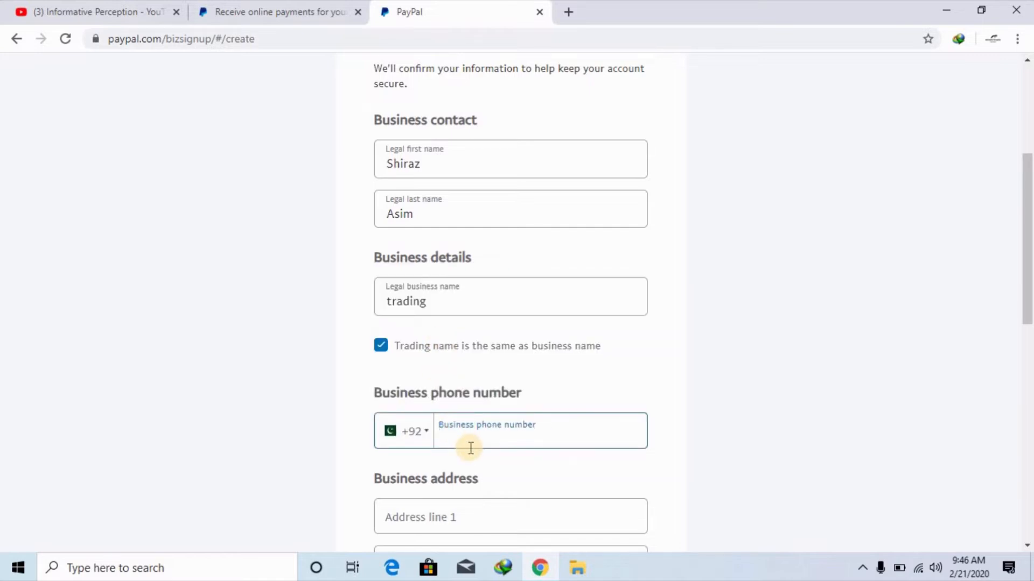
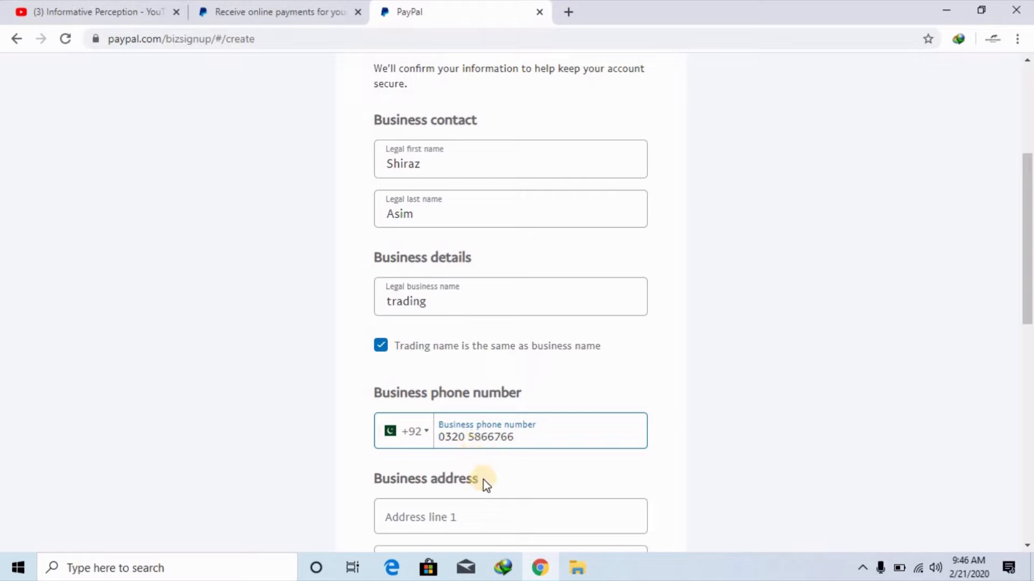
{"action": "left_click", "coordinate": [456, 519]}
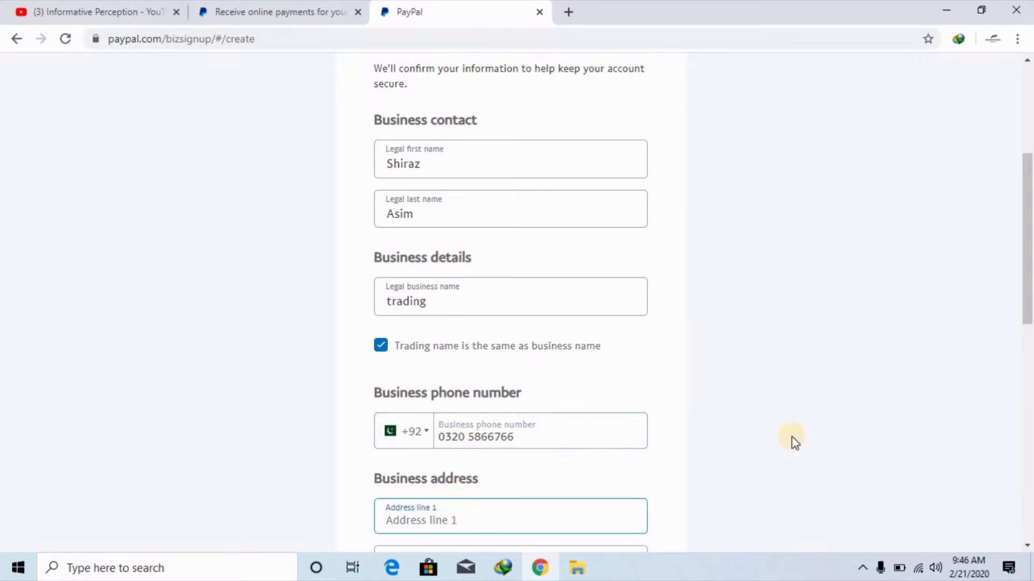
Step: Fill in the business address line, district, city and ZIP code, skipping the barangay
{"action": "left_click_drag", "start_coordinate": [1026, 204], "coordinate": [1026, 285]}
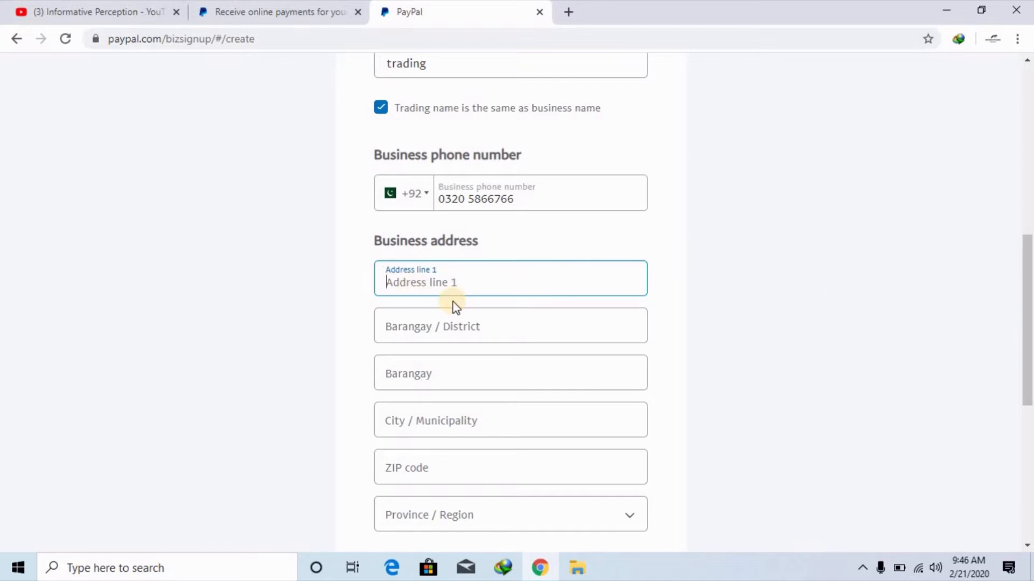
{"action": "type", "text": "Lahore, Pakistan"}
{"action": "key", "text": "Tab"}
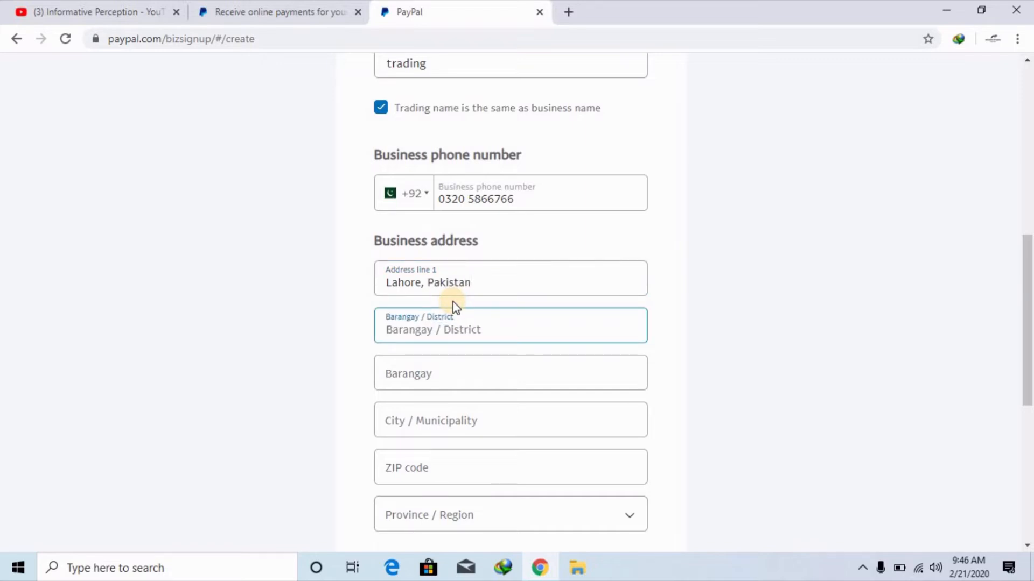
{"action": "type", "text": "Punjab"}
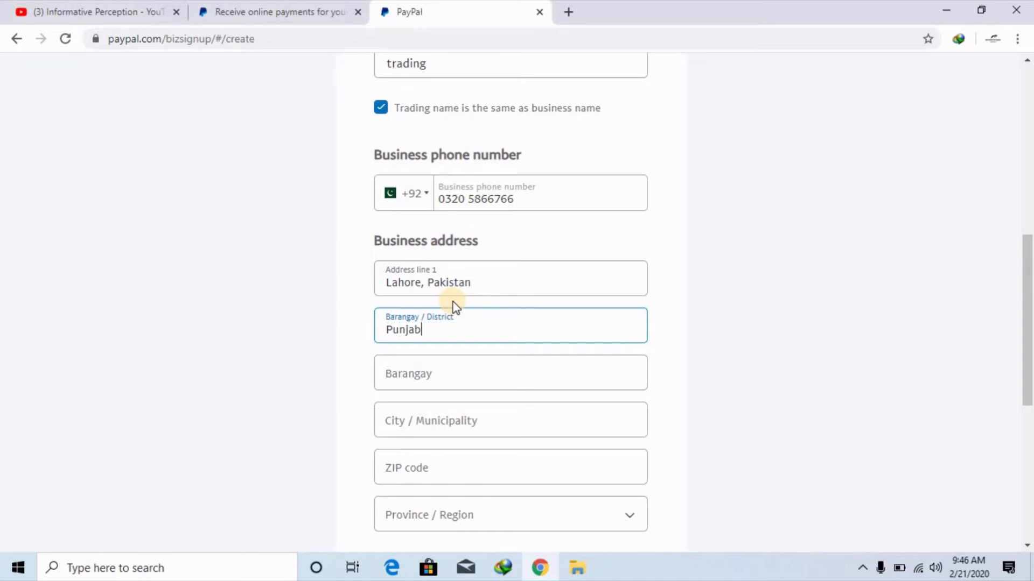
{"action": "key", "text": "Tab"}
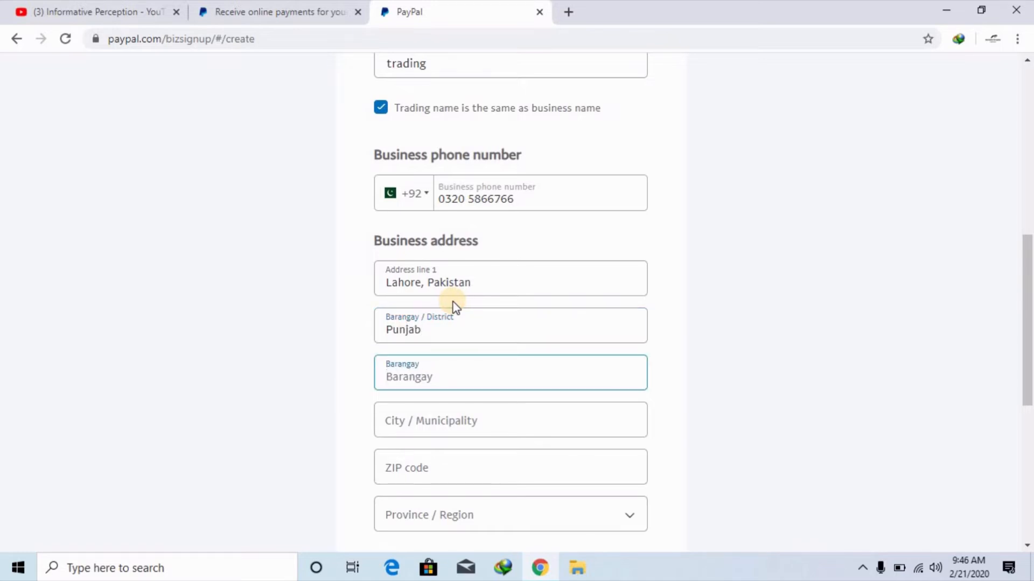
{"action": "key", "text": "Tab"}
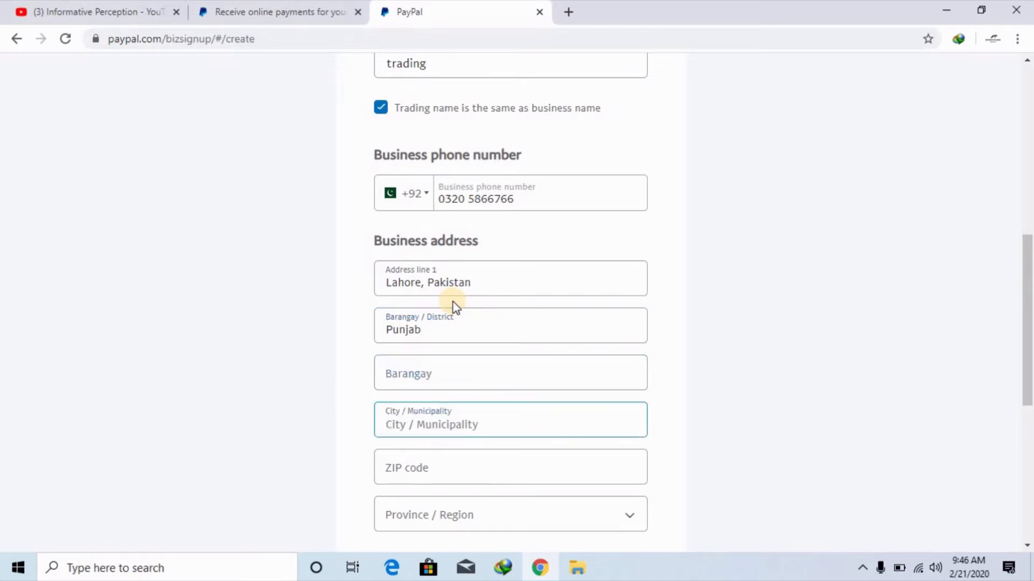
{"action": "type", "text": "lahore"}
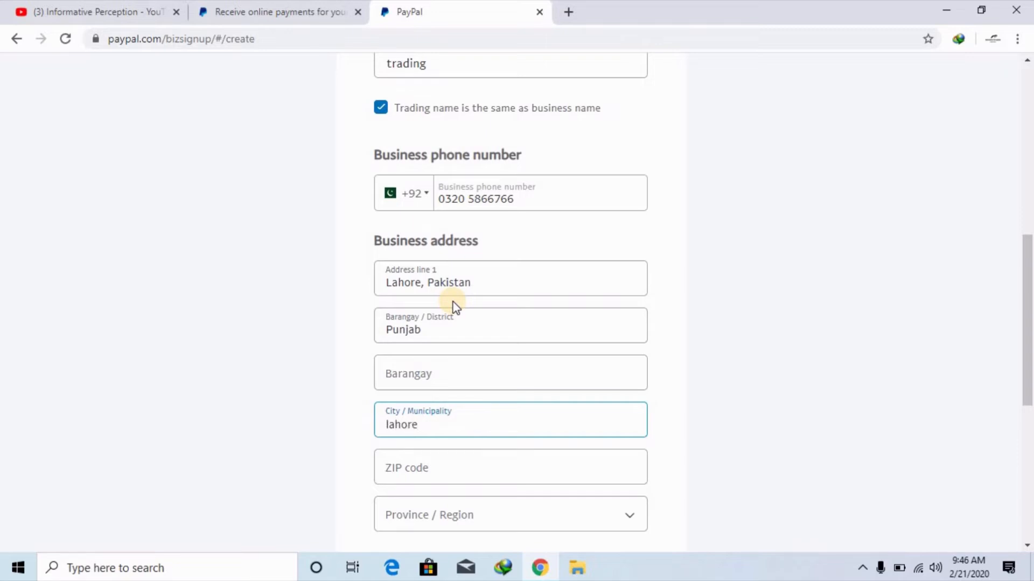
{"action": "key", "text": "Tab"}
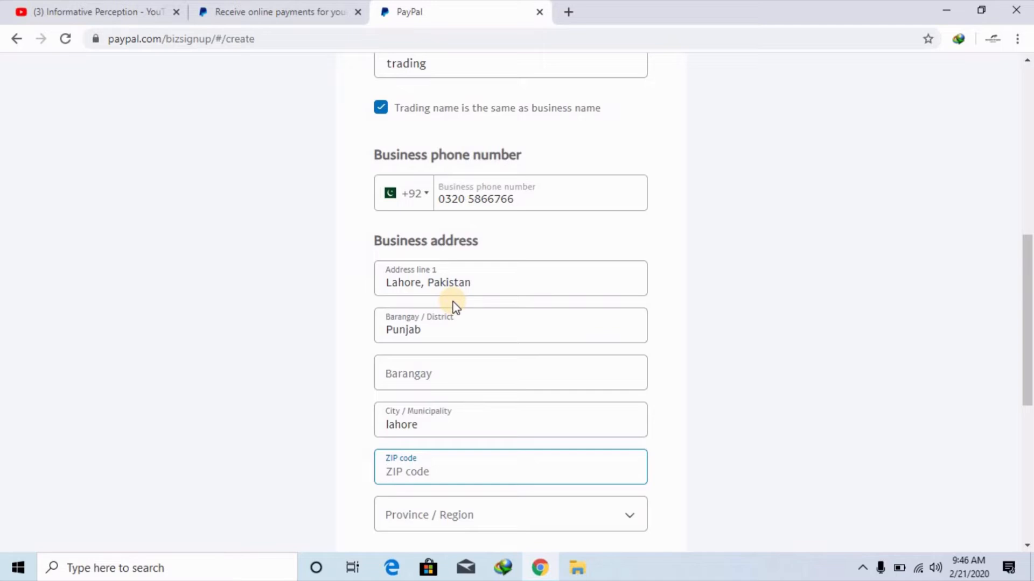
{"action": "type", "text": "1011"}
{"action": "key", "text": "Tab"}
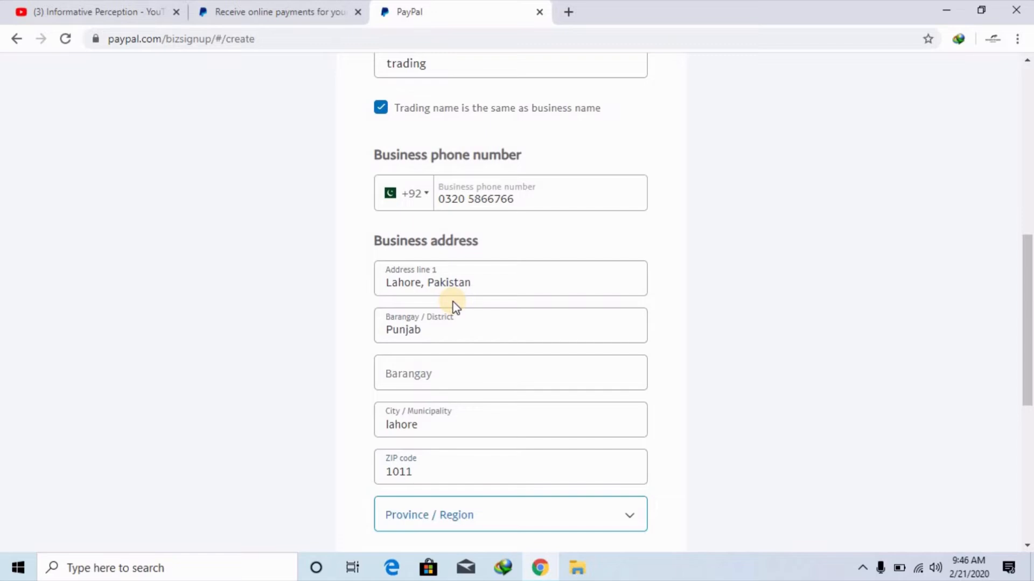
{"action": "key", "text": "space"}
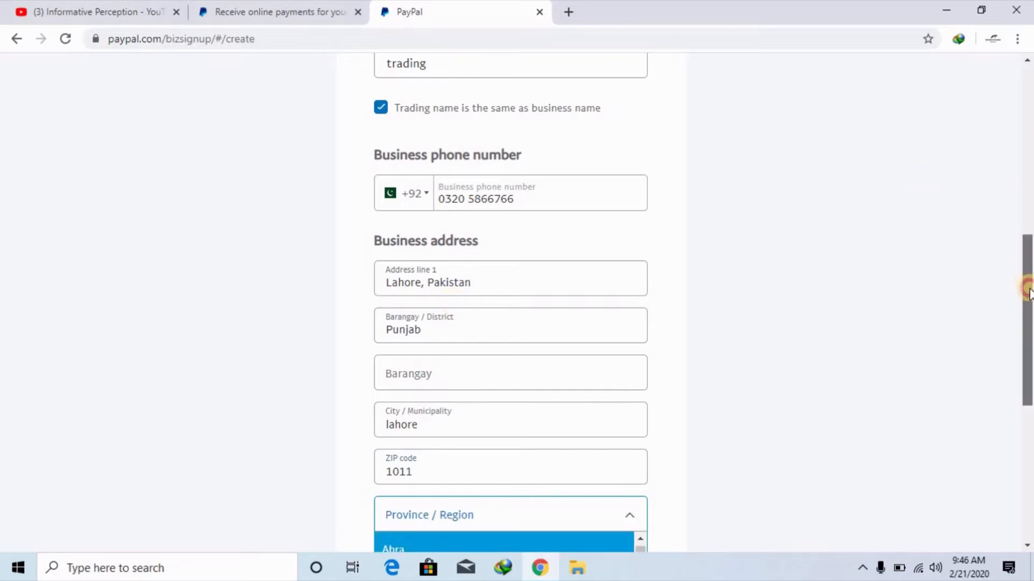
Step: Choose Camiguin as the business address province / region
{"action": "left_click_drag", "start_coordinate": [1026, 289], "coordinate": [1027, 347]}
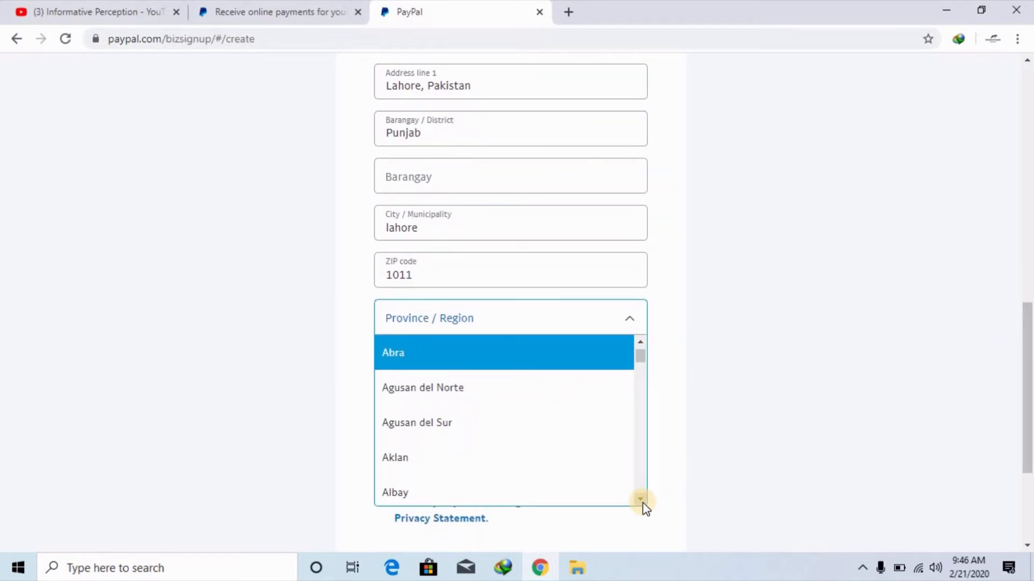
{"action": "key", "text": "l"}
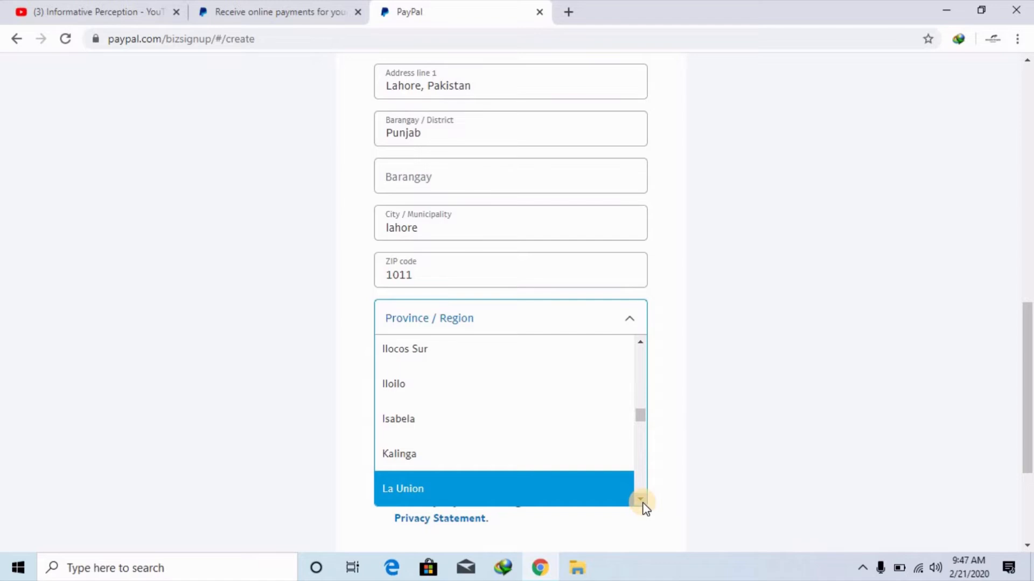
{"action": "key", "text": "p"}
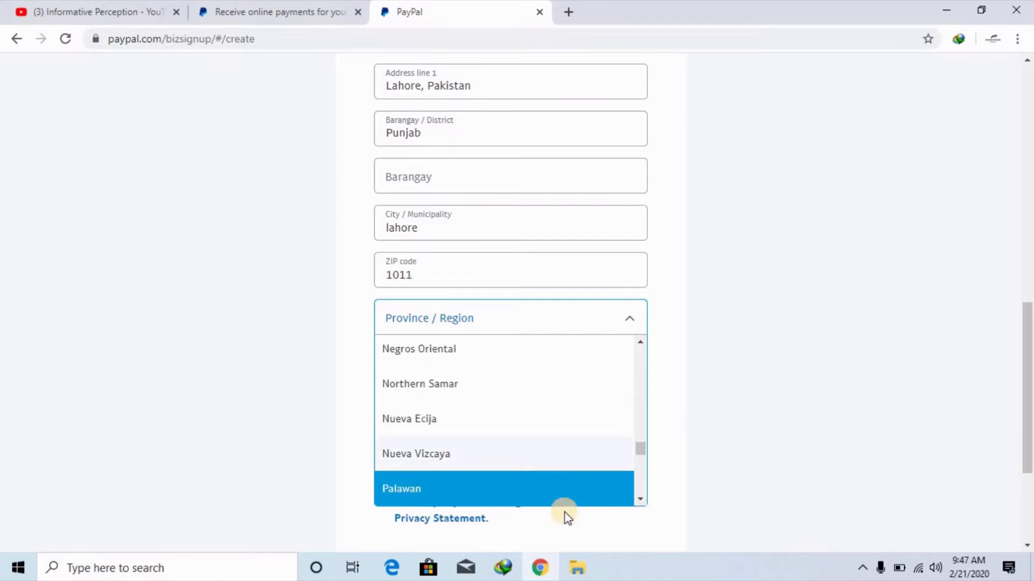
{"action": "left_click", "coordinate": [641, 343]}
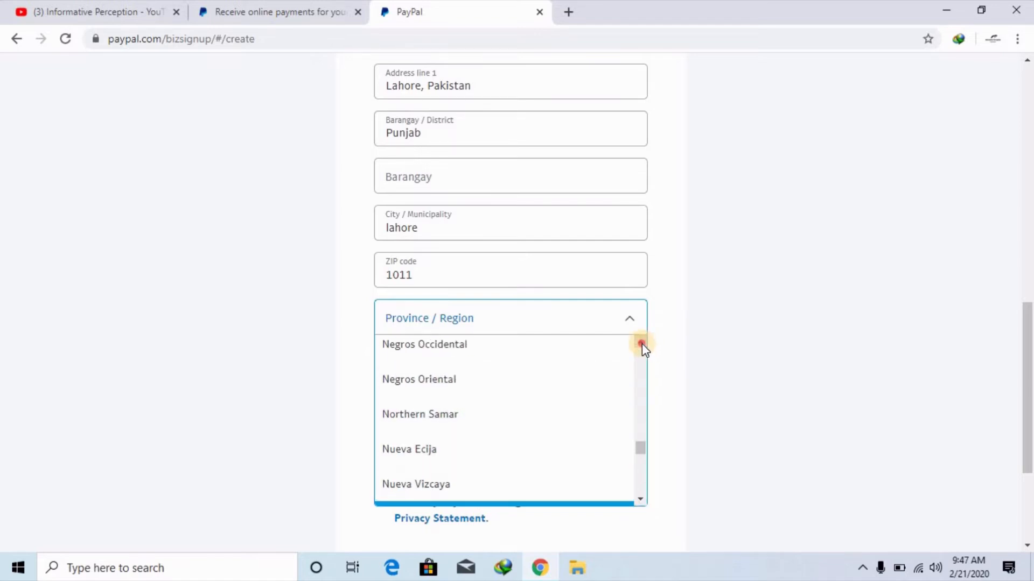
{"action": "left_click_drag", "start_coordinate": [642, 344], "coordinate": [629, 347]}
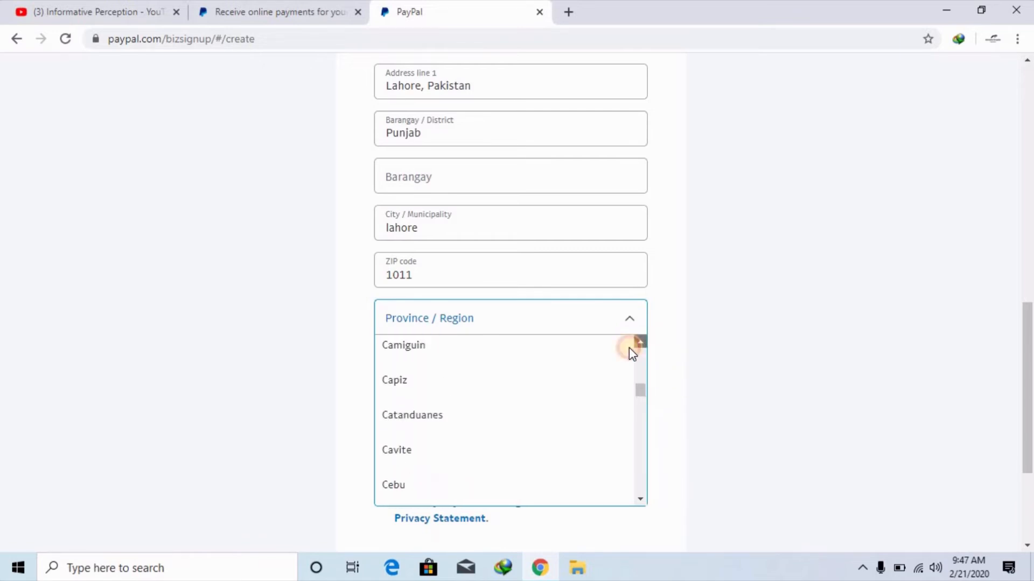
{"action": "left_click", "coordinate": [431, 378]}
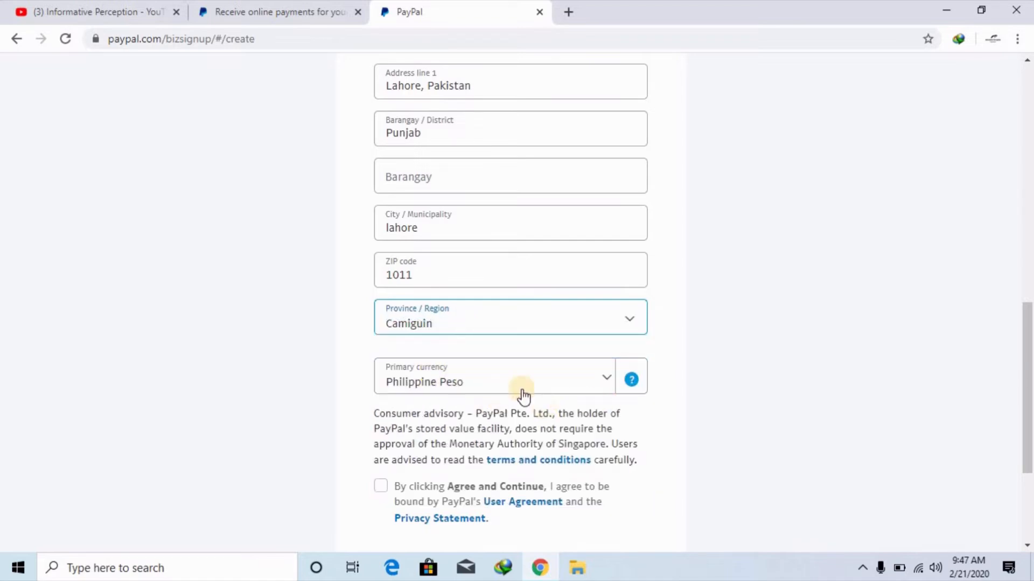
Step: Accept the user agreement and privacy statement and submit with Agree and Continue
{"action": "left_click", "coordinate": [381, 487]}
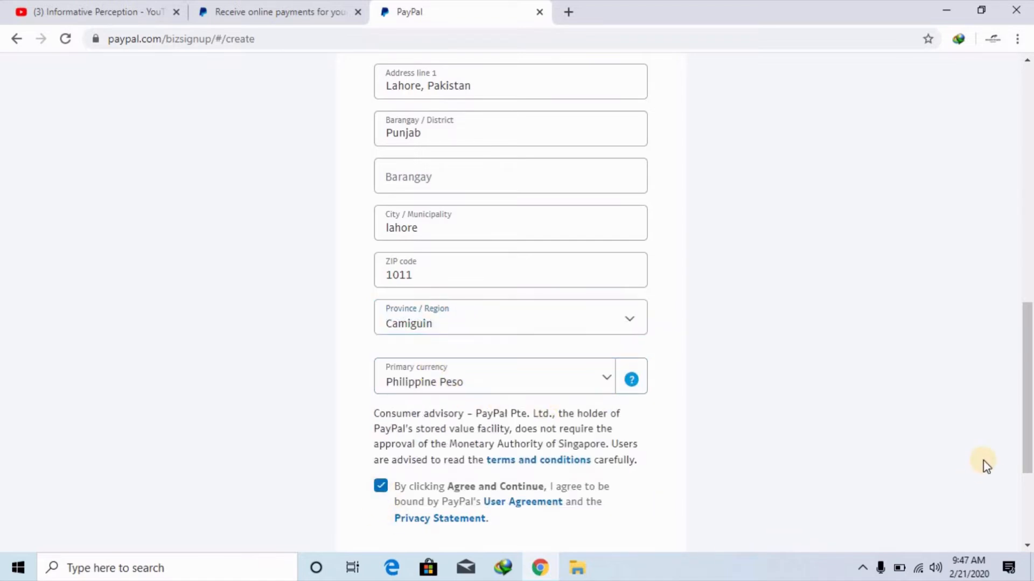
{"action": "left_click", "coordinate": [1026, 484]}
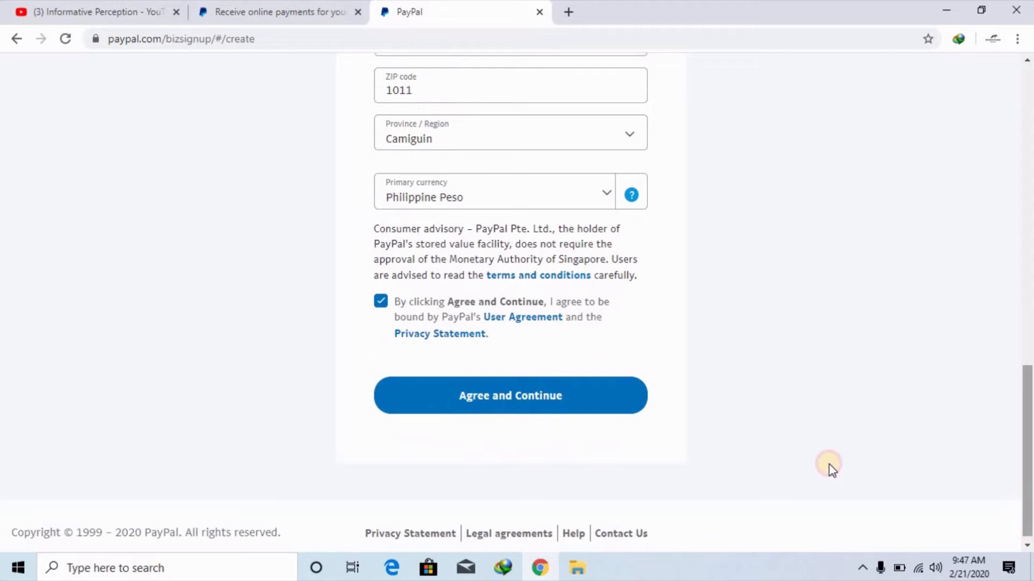
{"action": "left_click", "coordinate": [495, 396]}
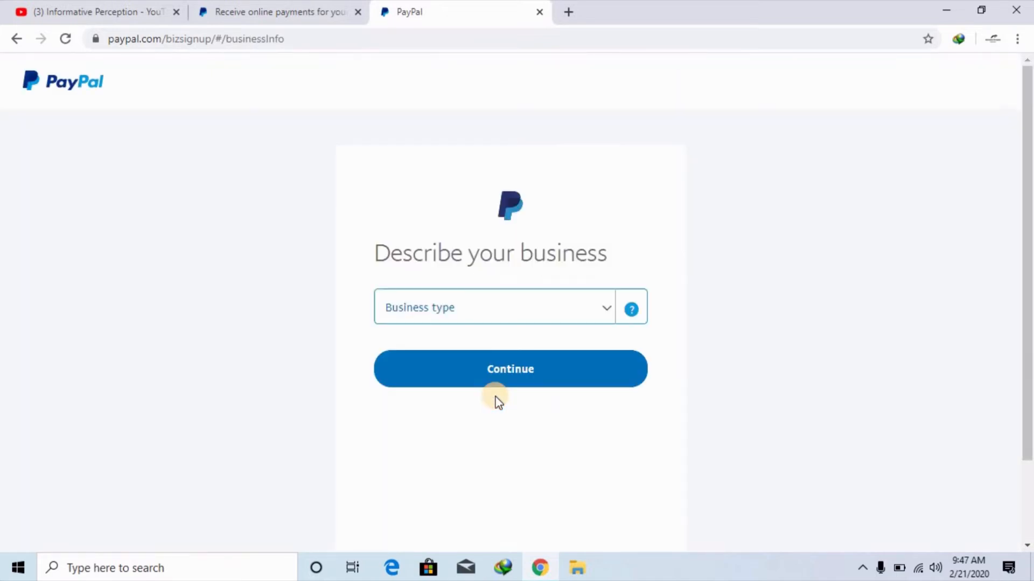
Step: Set business type to Individual/Sole Proprietorship and the product keyword to Business Services
{"action": "left_click", "coordinate": [595, 318]}
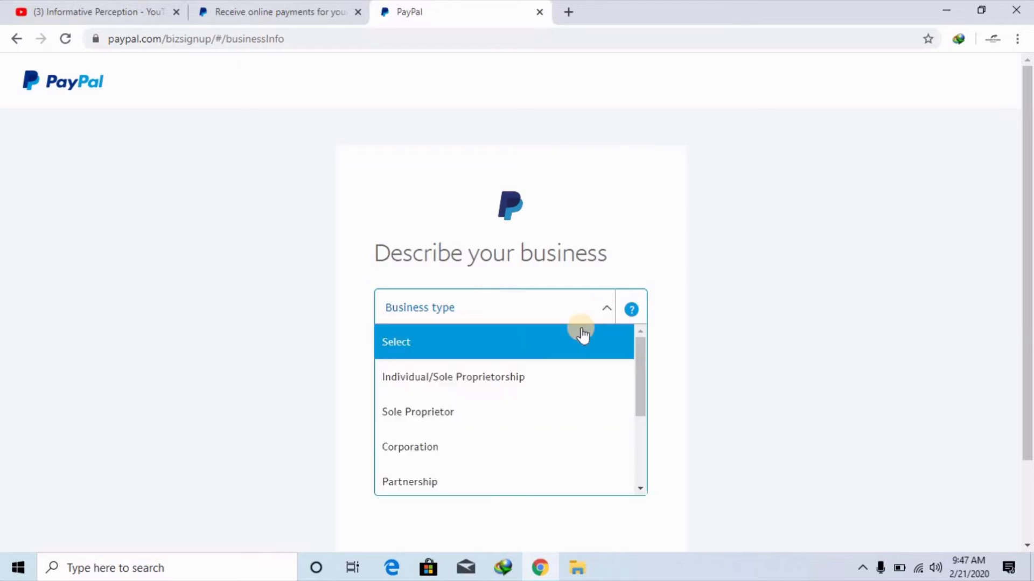
{"action": "left_click", "coordinate": [509, 381]}
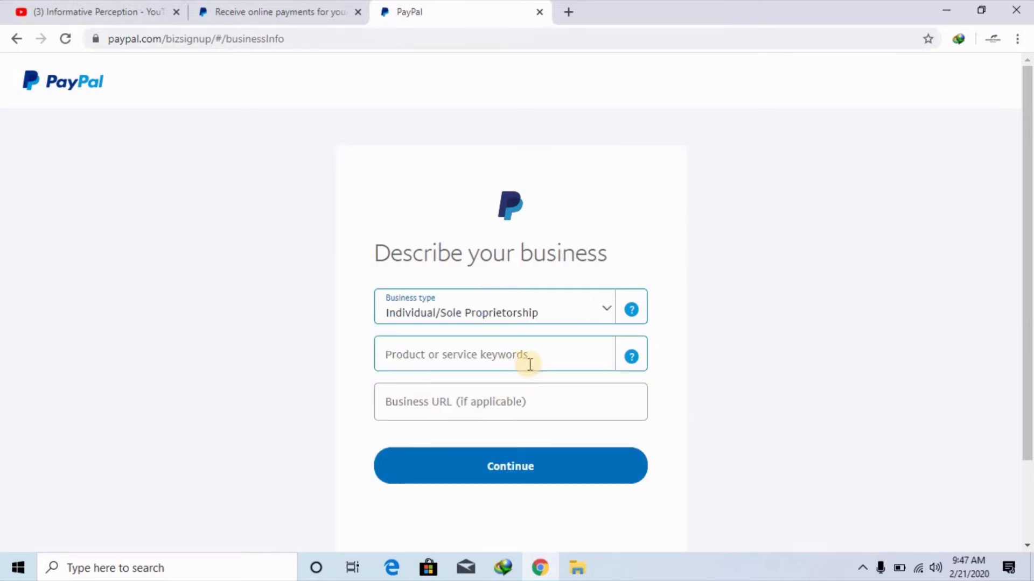
{"action": "left_click", "coordinate": [562, 358]}
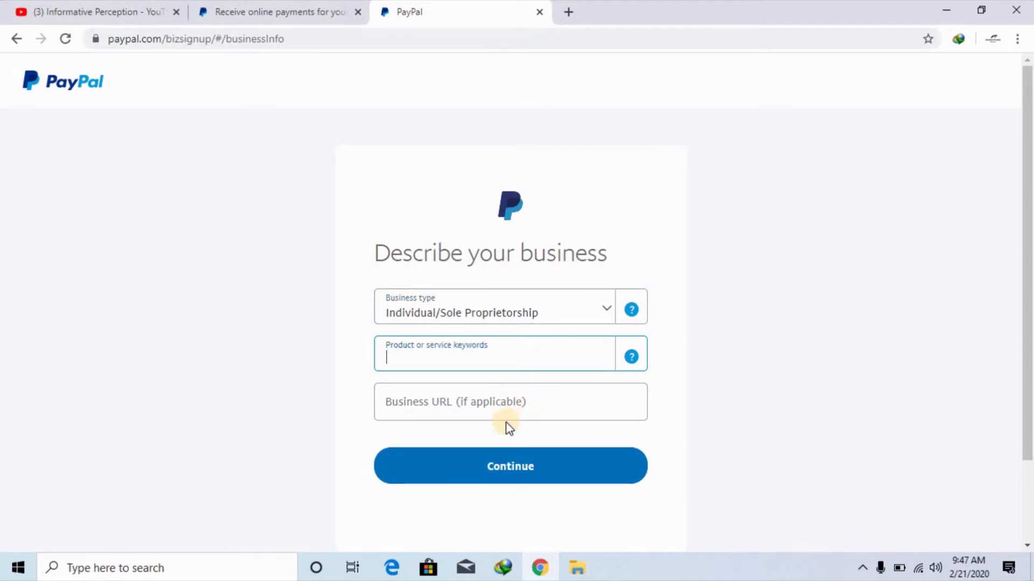
{"action": "type", "text": "te"}
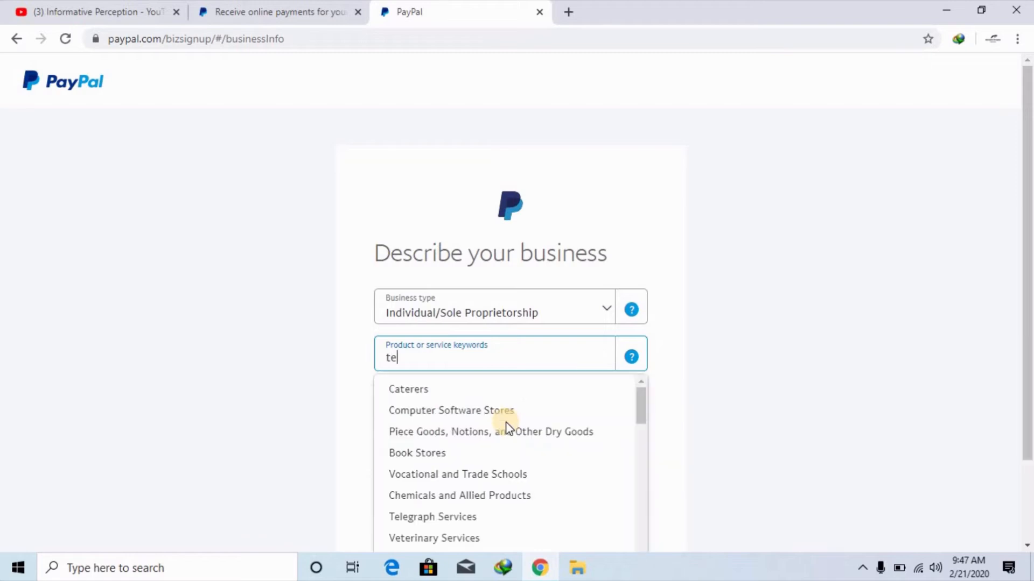
{"action": "key", "text": "BackSpace"}
{"action": "type", "text": "ra"}
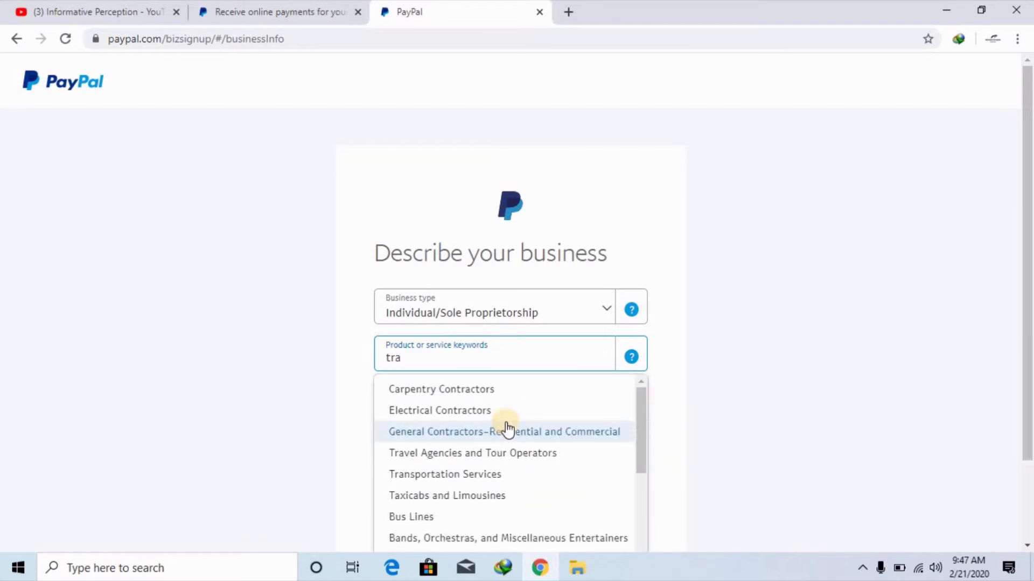
{"action": "type", "text": "di"}
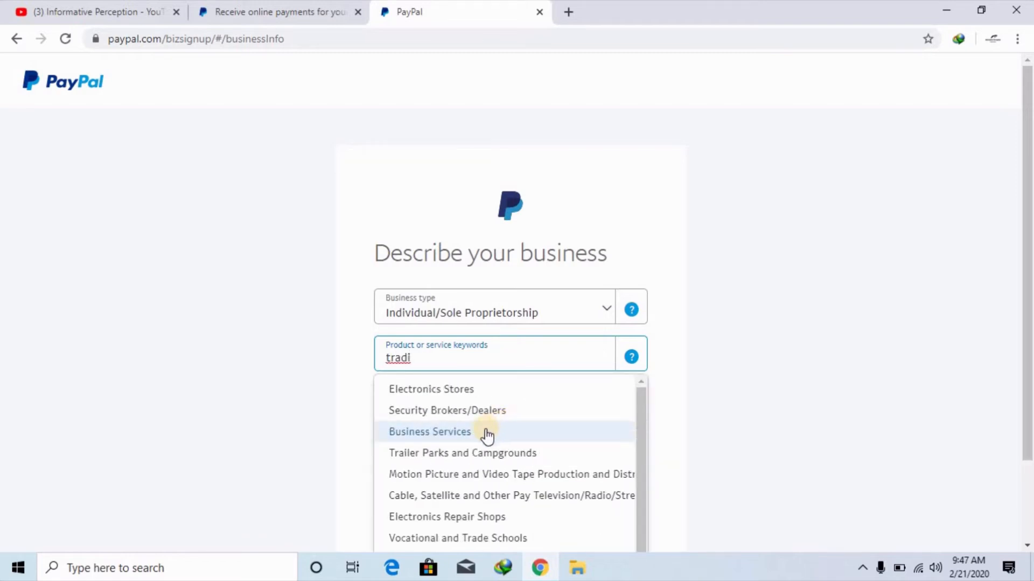
{"action": "left_click", "coordinate": [485, 433]}
Step: Leave the business URL empty and submit the business description
{"action": "left_click", "coordinate": [495, 408]}
{"action": "left_click", "coordinate": [506, 465]}
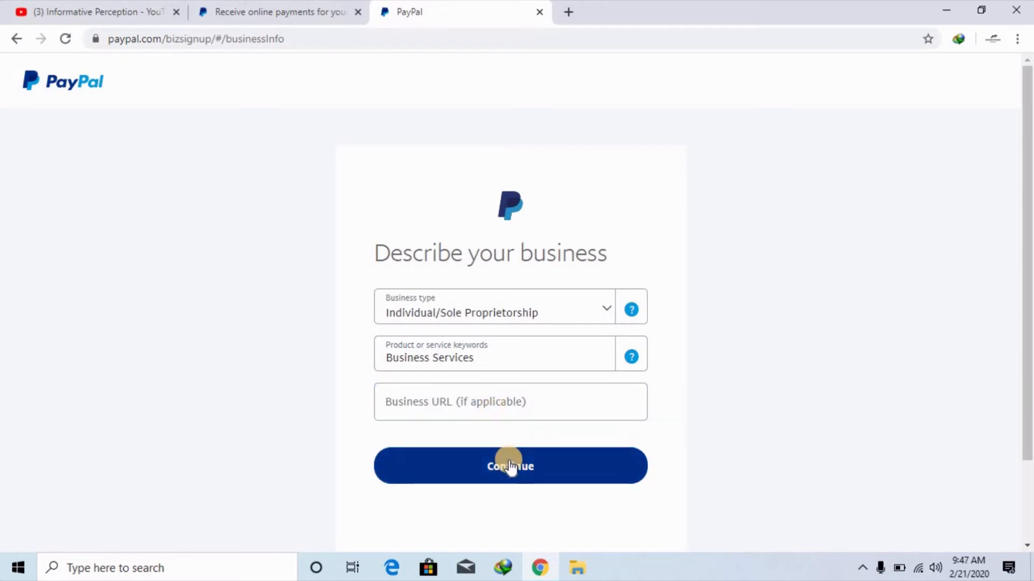
{"action": "left_click", "coordinate": [510, 464]}
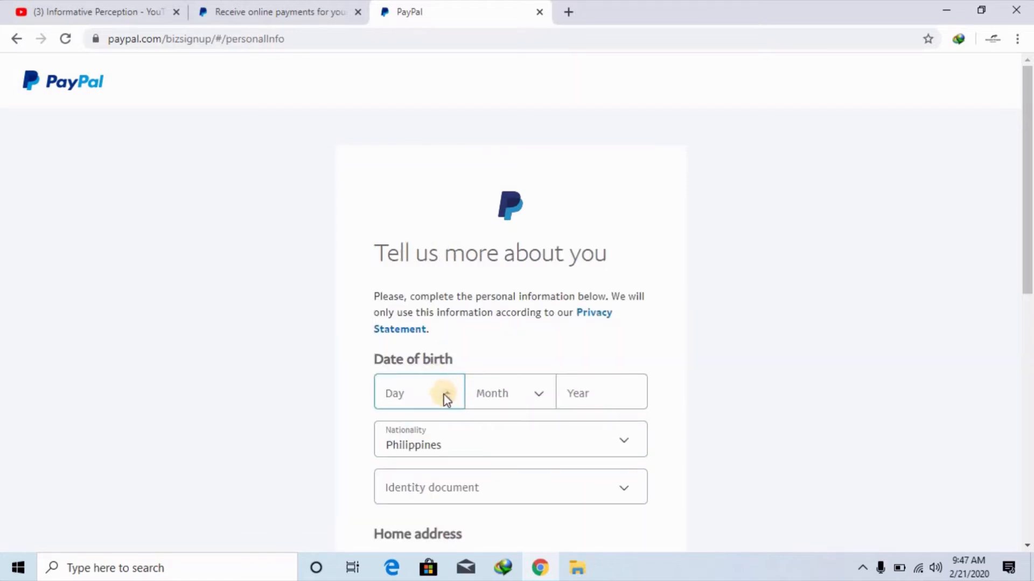
{"action": "left_click", "coordinate": [418, 392]}
{"action": "type", "text": "5"}
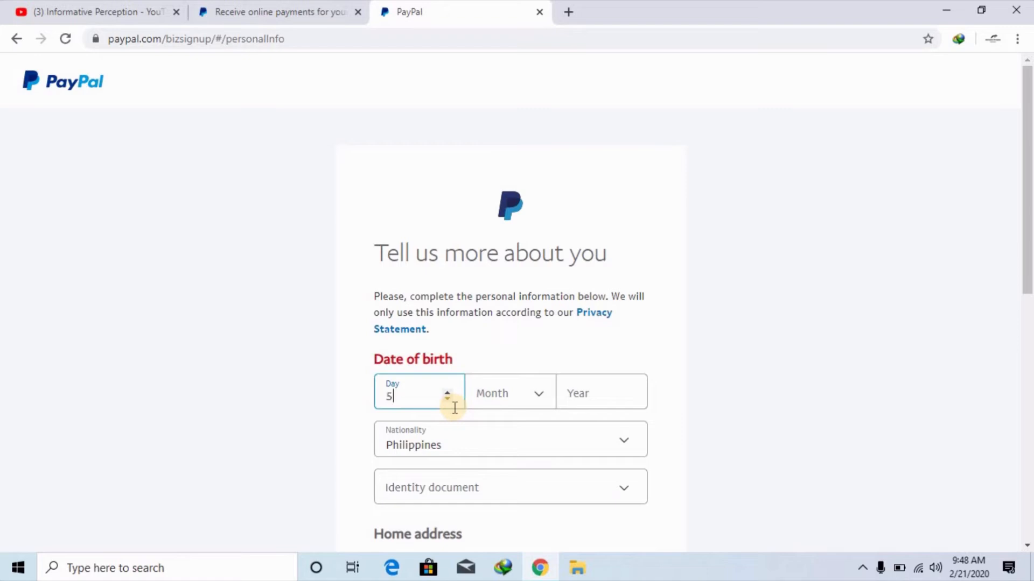
{"action": "left_click", "coordinate": [506, 403]}
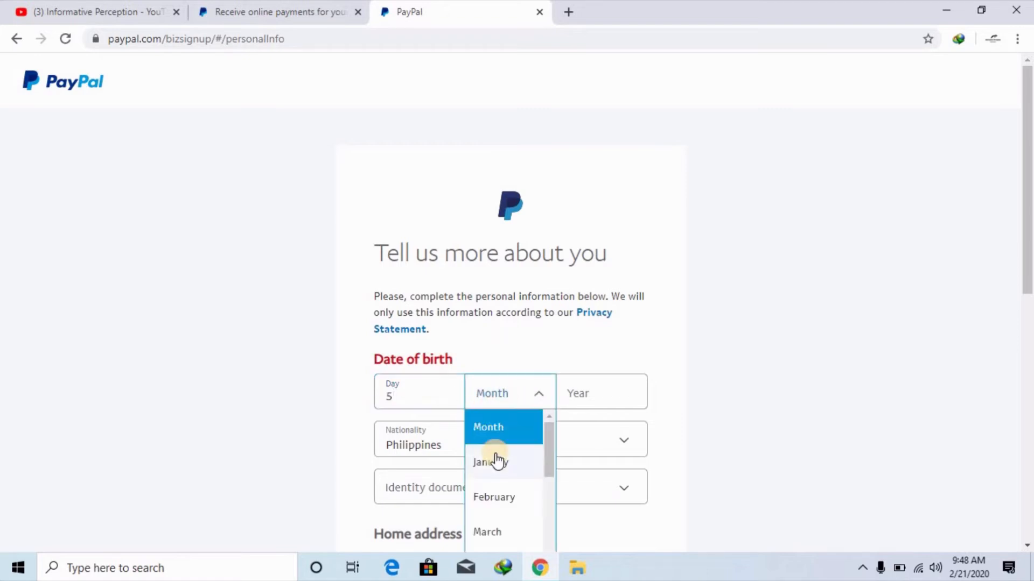
{"action": "left_click", "coordinate": [491, 462]}
{"action": "left_click", "coordinate": [589, 398]}
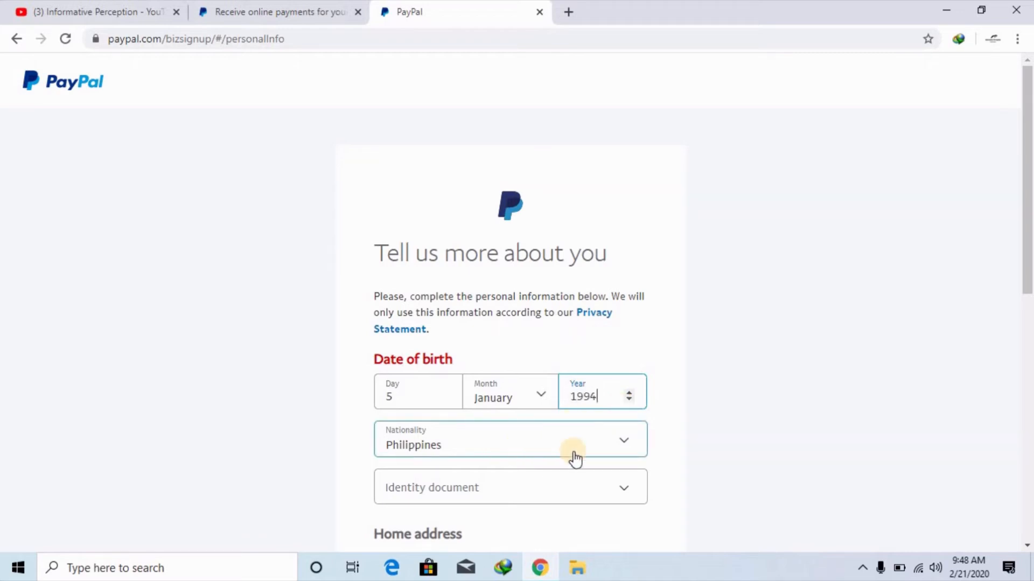
Step: Keep Philippines as nationality and set the home address same as the business address
{"action": "left_click", "coordinate": [624, 448]}
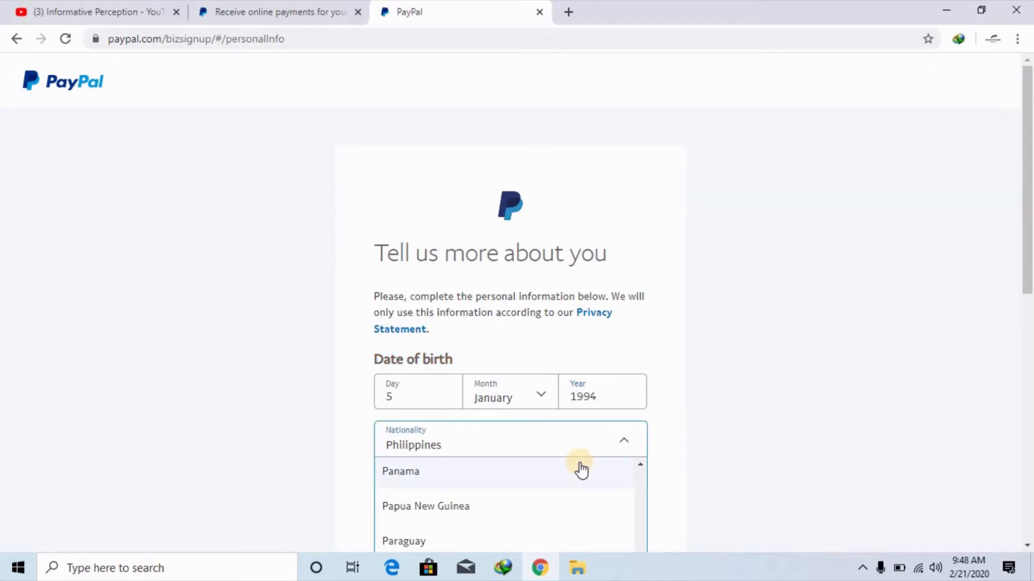
{"action": "scroll", "coordinate": [1026, 268], "scroll_direction": "down", "scroll_amount": 3}
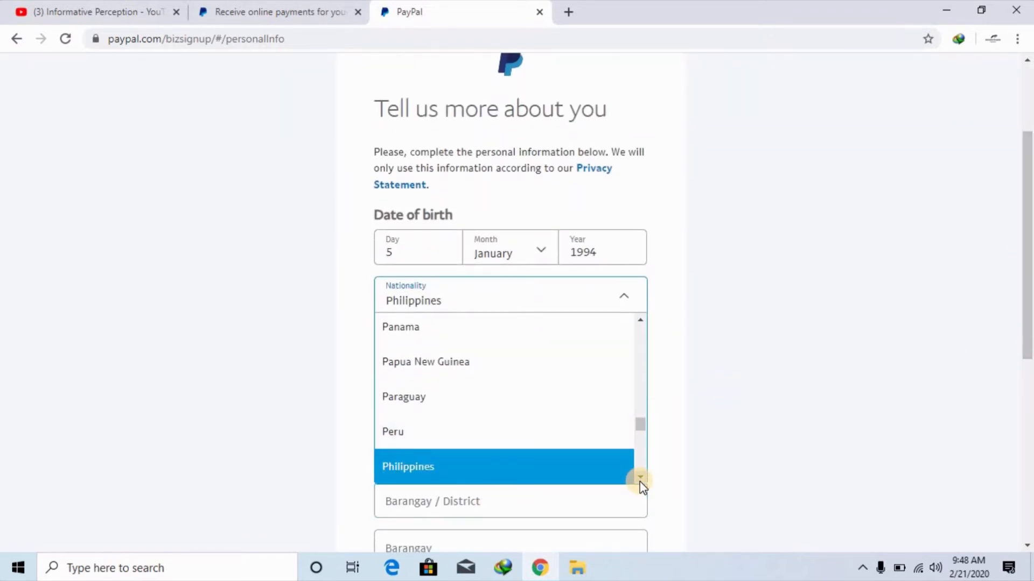
{"action": "left_click", "coordinate": [640, 478]}
{"action": "left_click_drag", "start_coordinate": [640, 482], "coordinate": [640, 482]}
{"action": "mouse_move", "coordinate": [639, 431]}
{"action": "left_mouse_down"}
{"action": "mouse_move", "coordinate": [638, 413]}
{"action": "mouse_move", "coordinate": [637, 422]}
{"action": "left_mouse_up"}
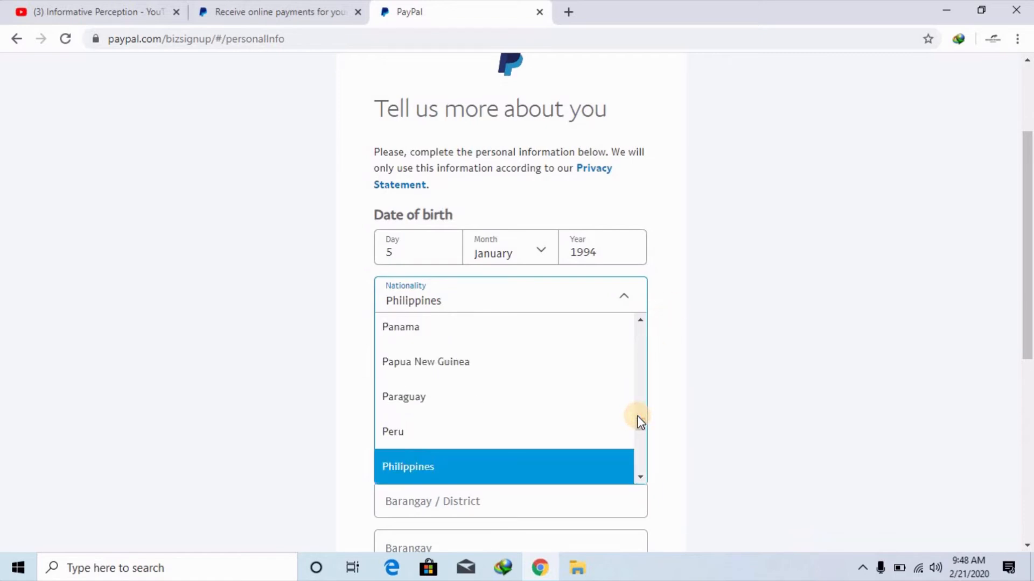
{"action": "left_click", "coordinate": [507, 467]}
{"action": "left_click", "coordinate": [381, 417]}
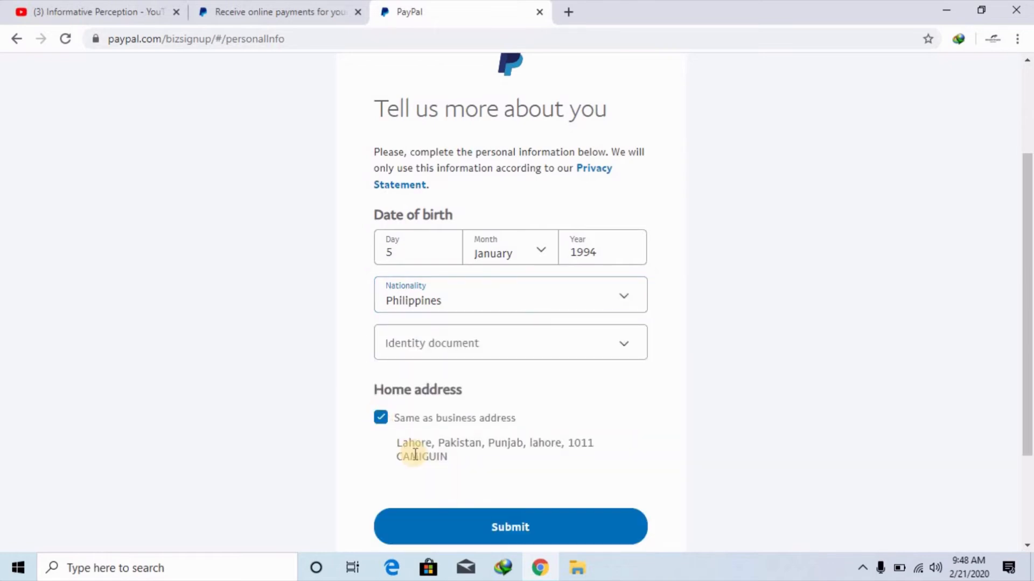
Step: Choose National ID as the identity document, enter the ID number and submit the personal details
{"action": "left_click", "coordinate": [523, 535]}
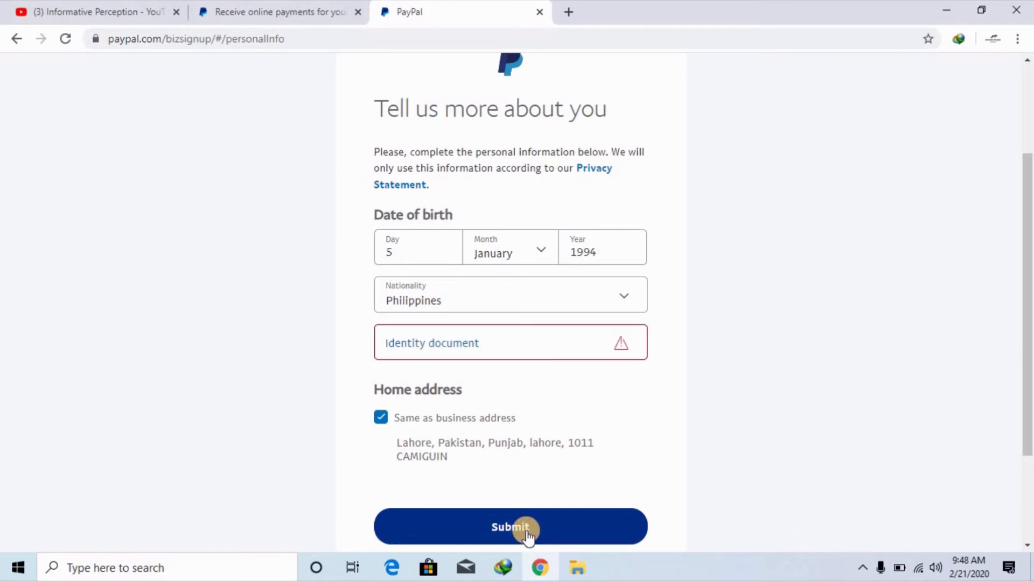
{"action": "left_click", "coordinate": [521, 355]}
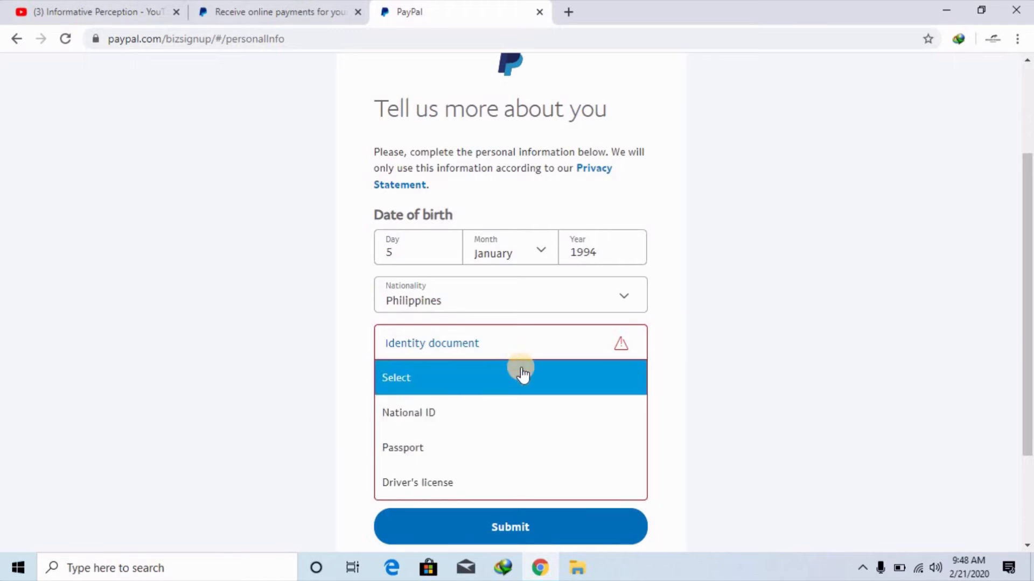
{"action": "left_click", "coordinate": [463, 424]}
{"action": "left_click", "coordinate": [464, 396]}
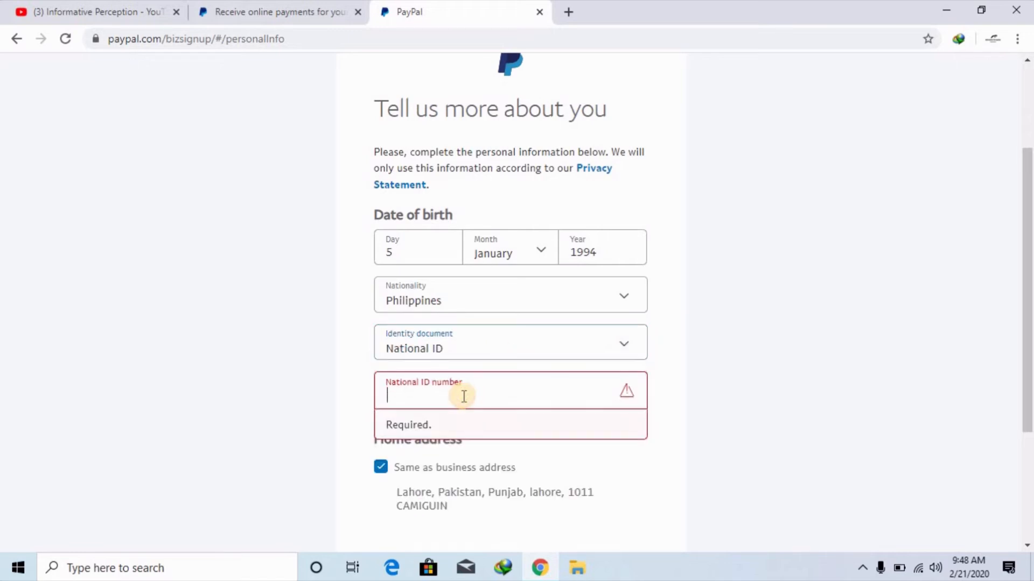
{"action": "left_click", "coordinate": [501, 346]}
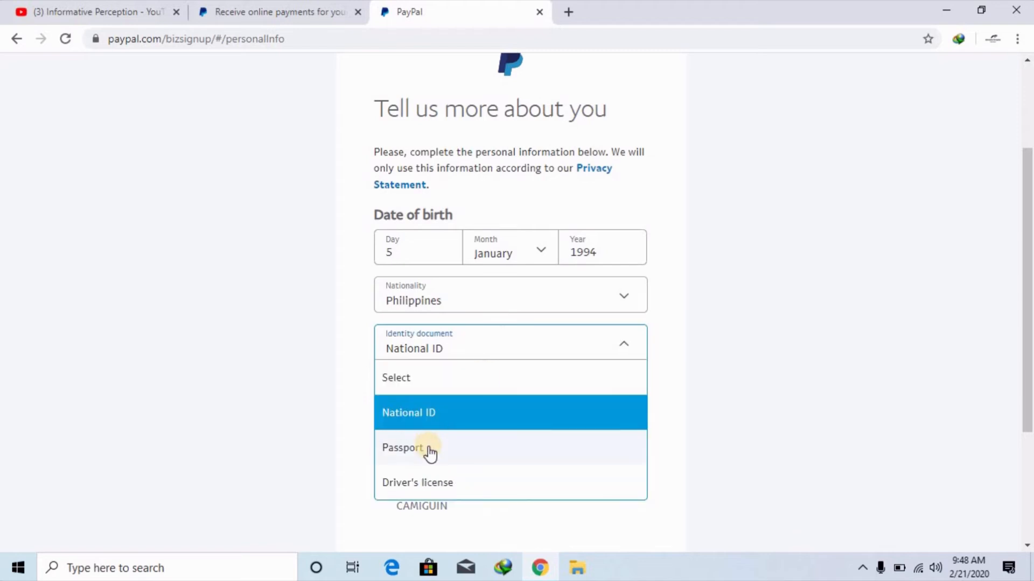
{"action": "left_click", "coordinate": [442, 410]}
{"action": "left_click", "coordinate": [447, 396]}
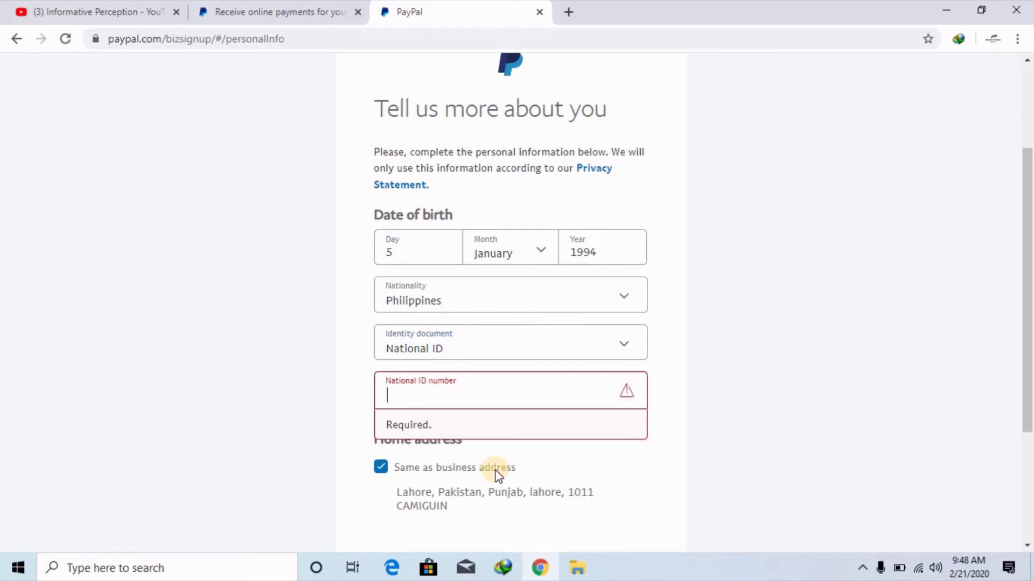
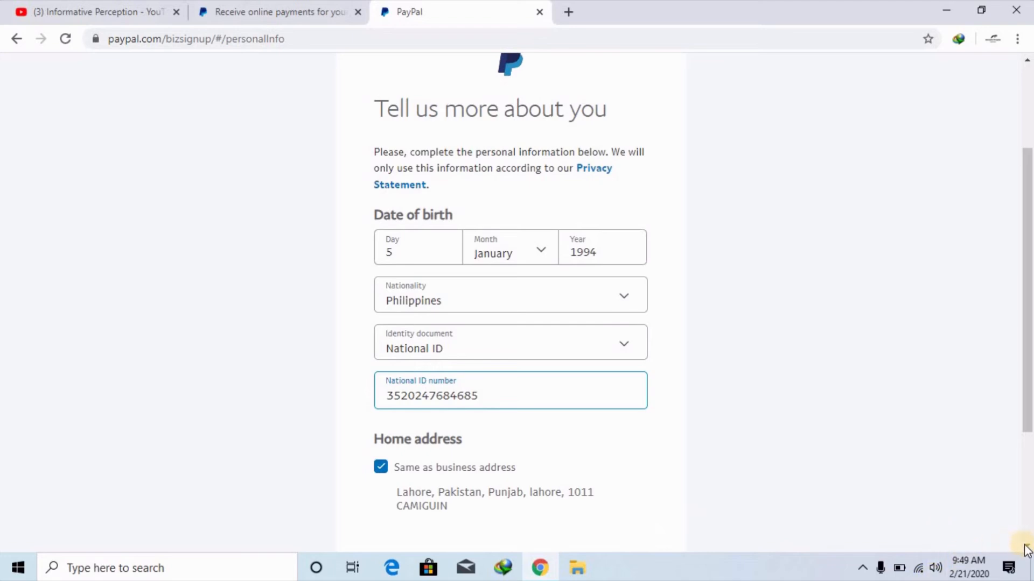
{"action": "scroll", "coordinate": [1026, 548], "scroll_direction": "down", "scroll_amount": 2}
{"action": "left_click", "coordinate": [503, 457]}
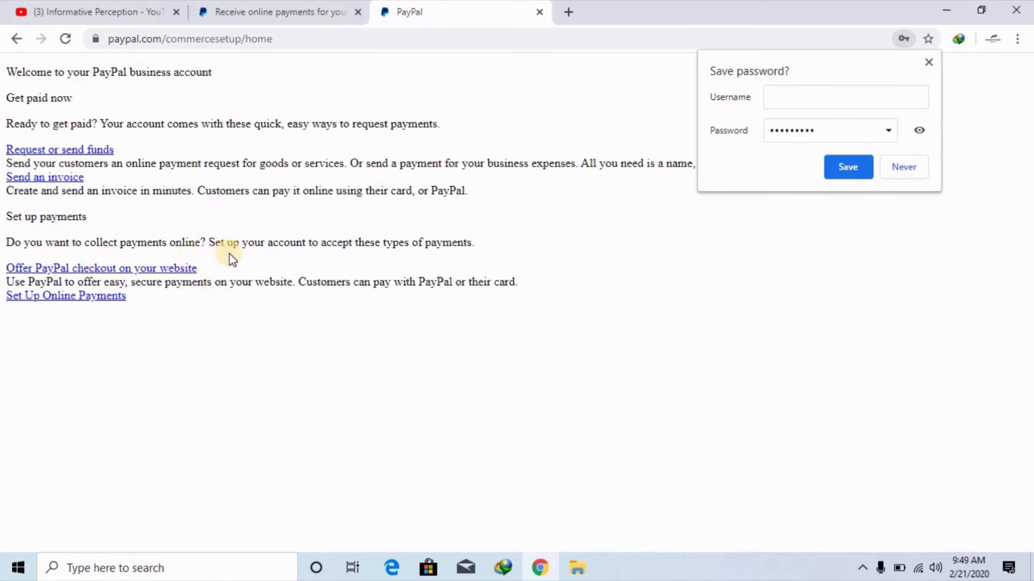
Step: Dismiss Chrome's save-password prompt and reload the business account welcome page
{"action": "left_click", "coordinate": [903, 167]}
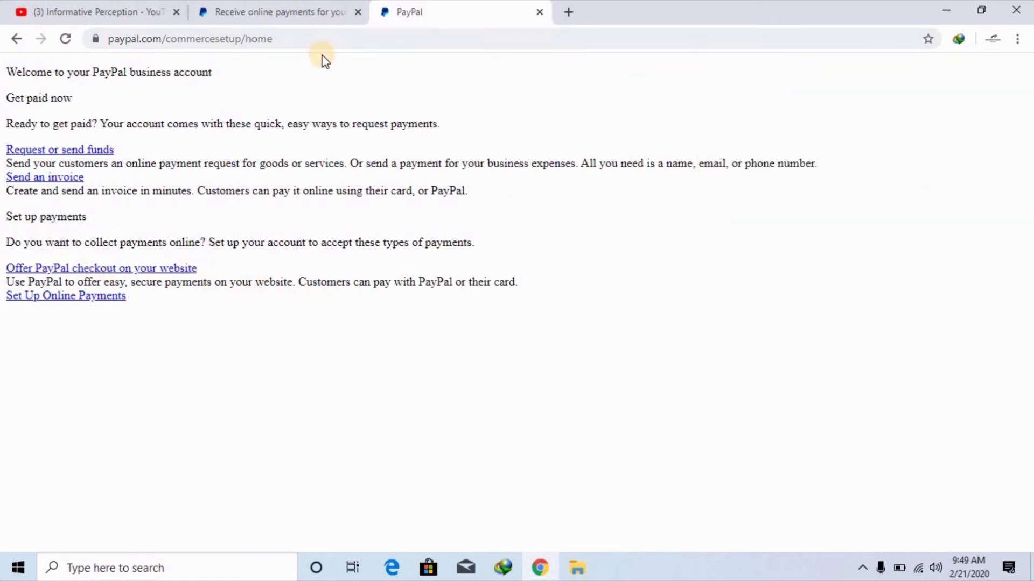
{"action": "left_click", "coordinate": [293, 38]}
{"action": "key", "text": "Return"}
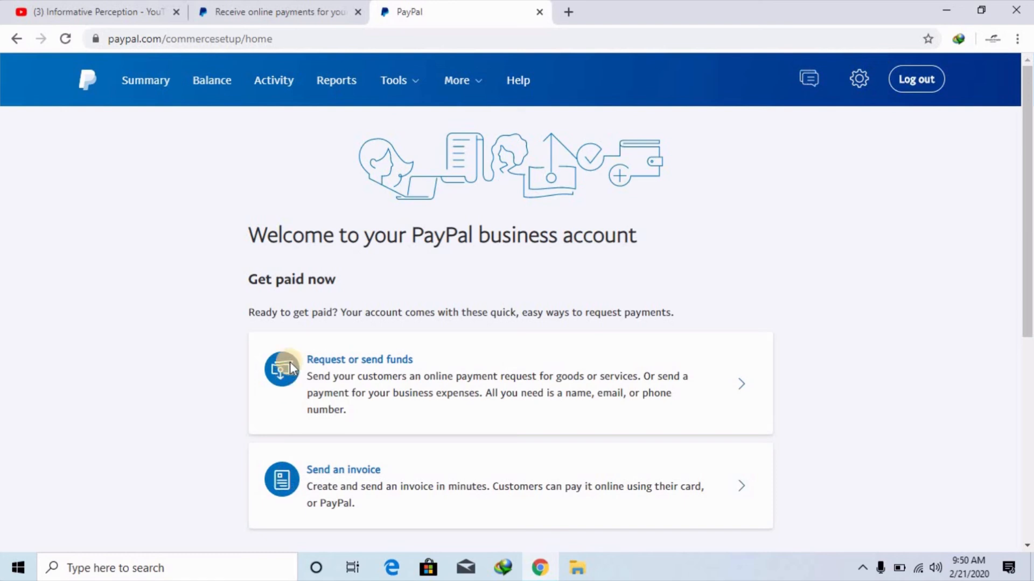
Step: Go to the Summary page of the new business account to see the Confirm email address notice
{"action": "left_click", "coordinate": [154, 85]}
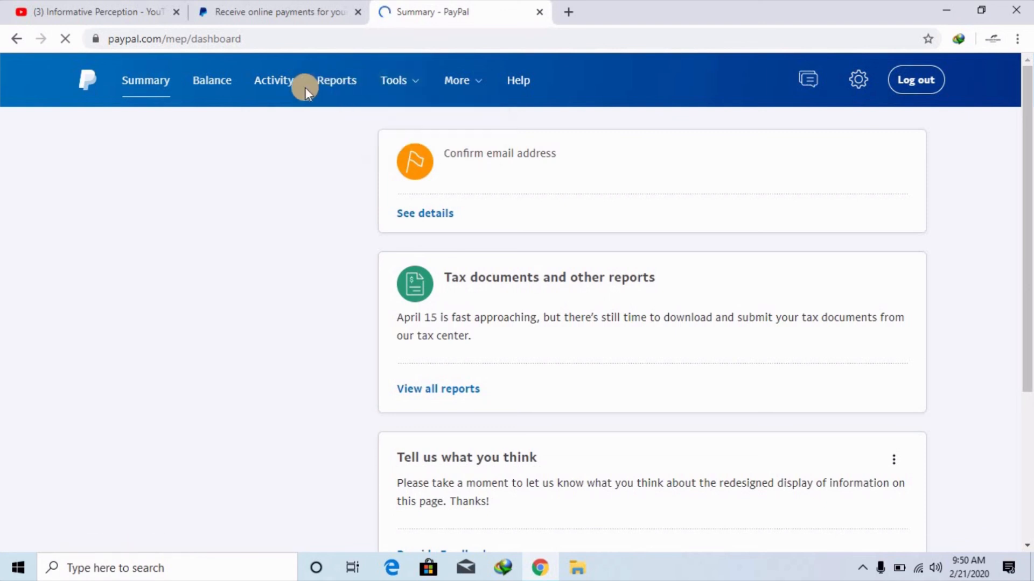
{"action": "left_click_drag", "start_coordinate": [1023, 186], "coordinate": [974, 127]}
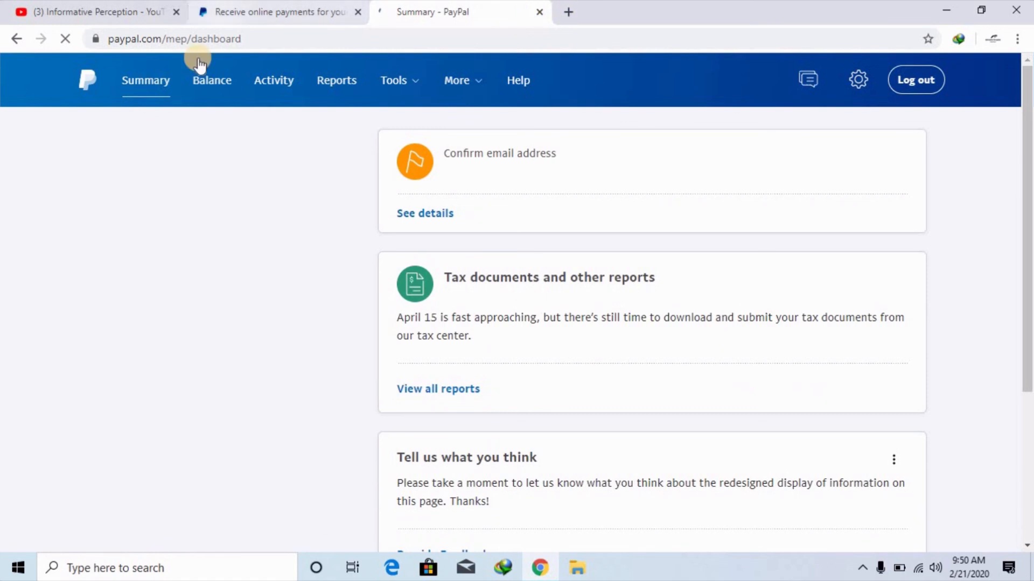